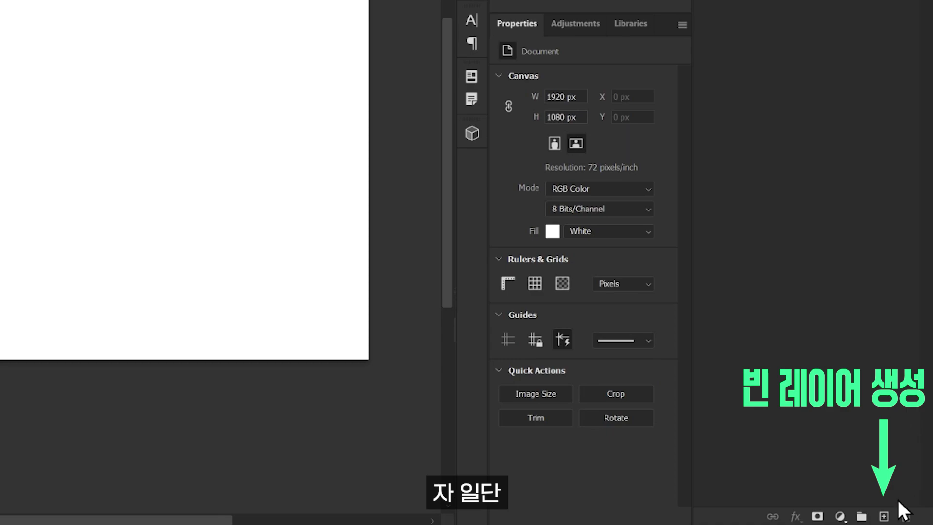
Add a new layer and set a Hard Round brush tip to -45° angle and 10% roundness
click(884, 516)
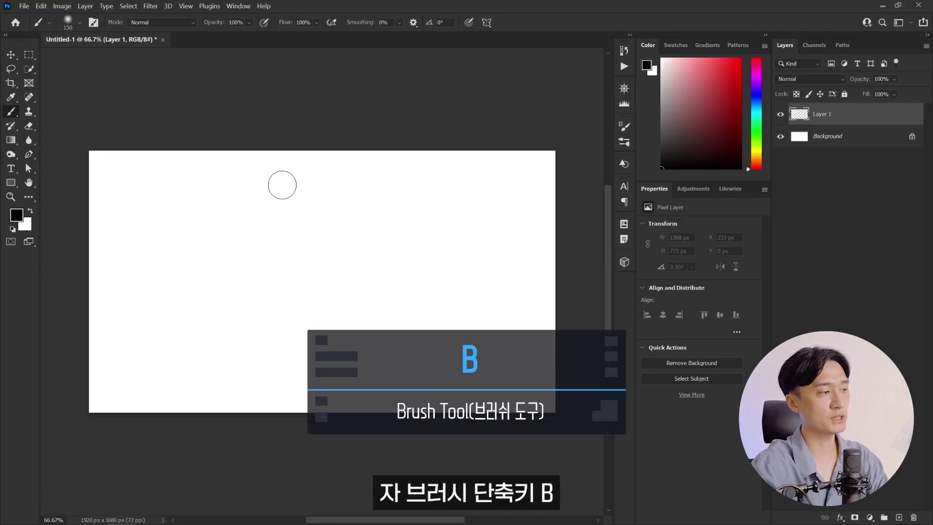
right_click(318, 187)
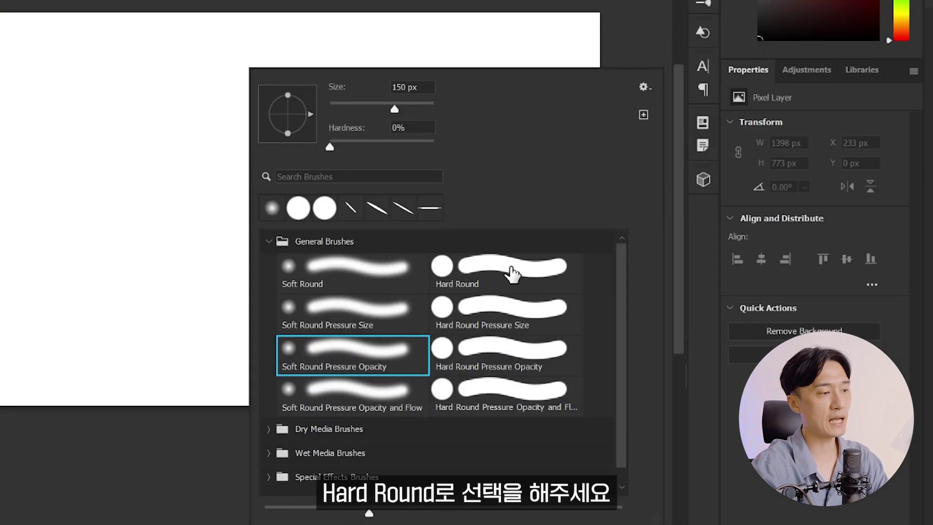
click(504, 335)
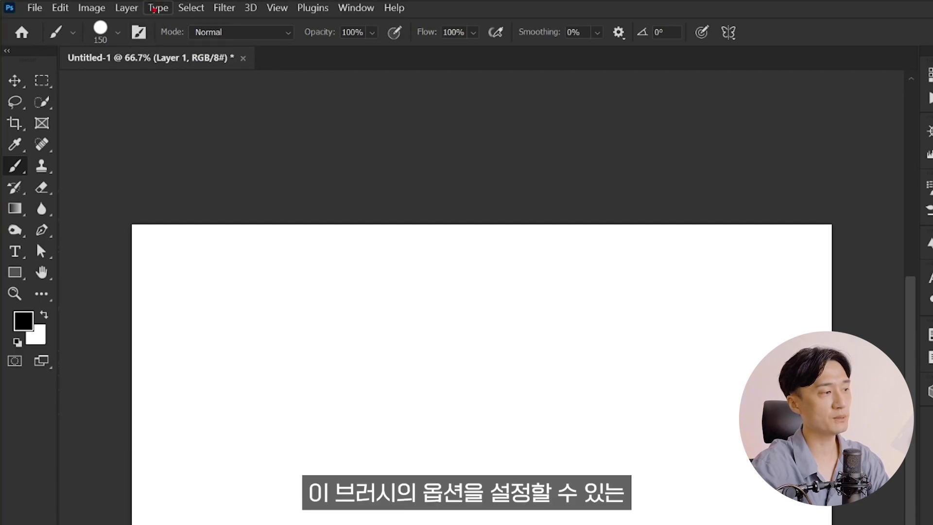
click(141, 33)
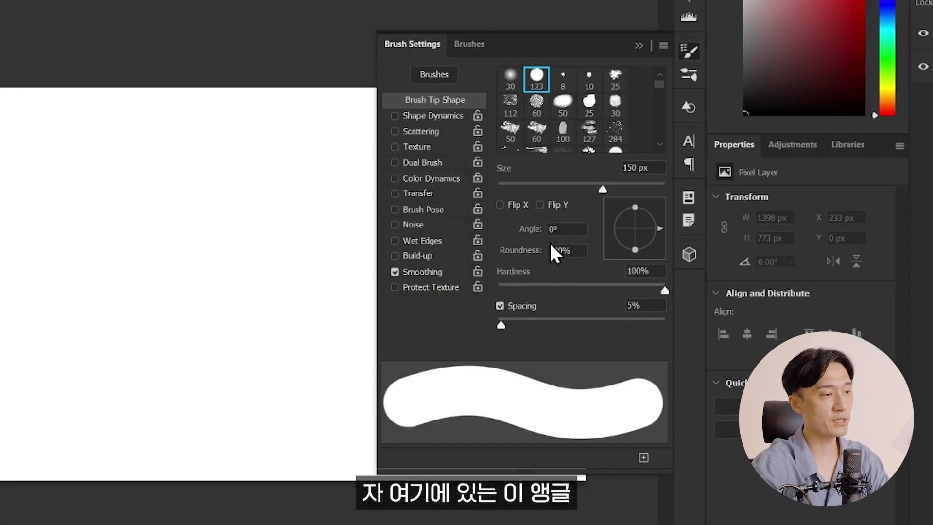
drag(658, 228, 658, 238)
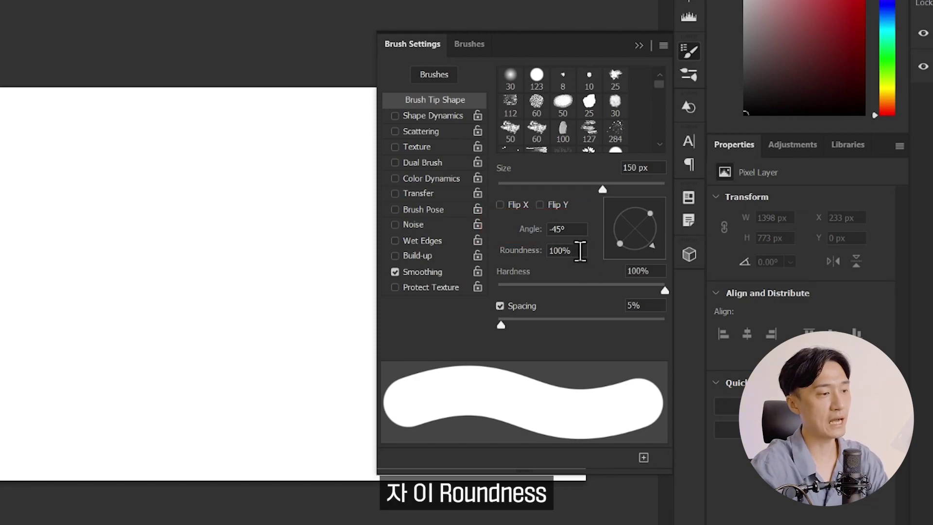
text(10)
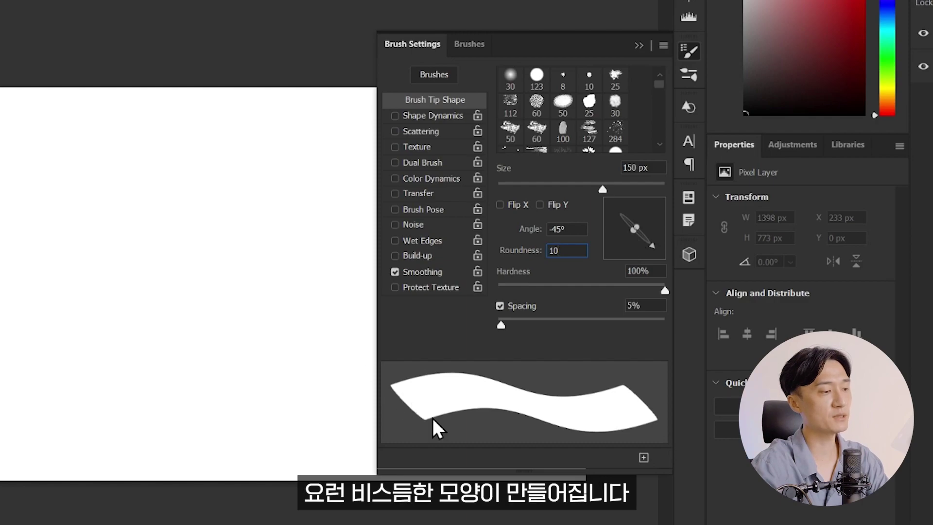
click(689, 50)
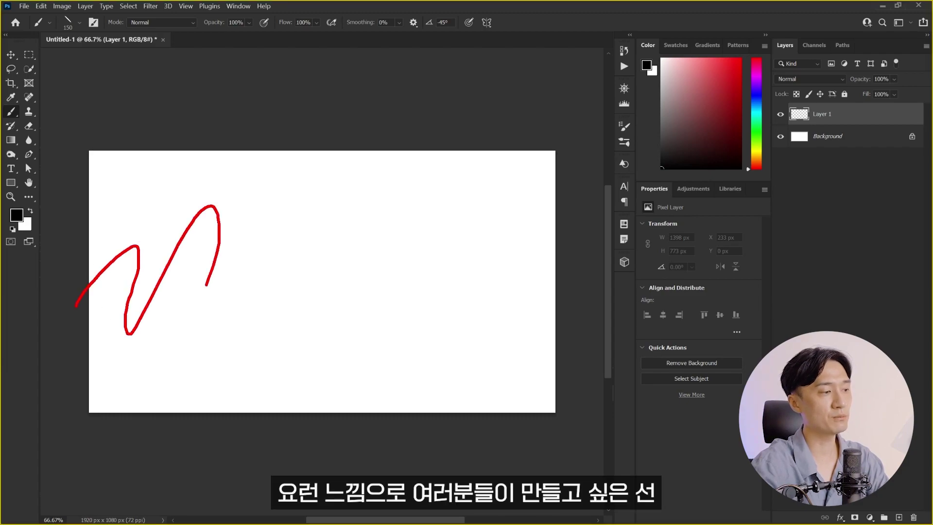
Paint a thick black zigzag stroke across the canvas, running past its right edge
drag(206, 285, 276, 355)
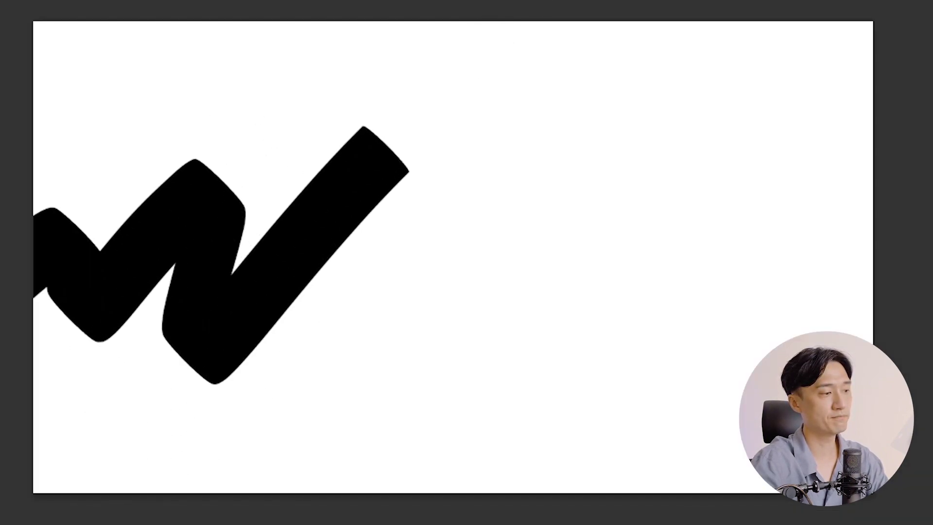
drag(150, 252, 284, 333)
drag(403, 367, 918, 226)
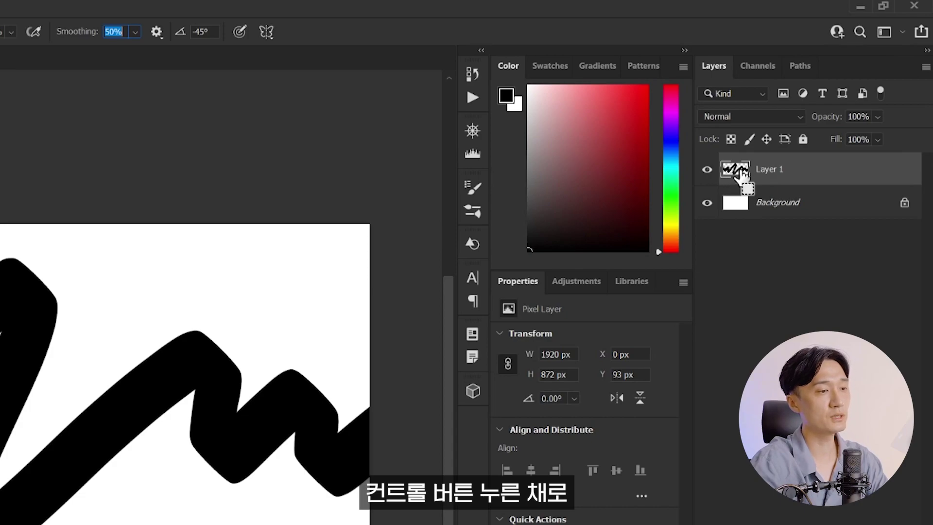
Load the stroke's outline, shift it down-right, copy it to Layer 2, and hide Layer 1
ctrl+click(738, 174)
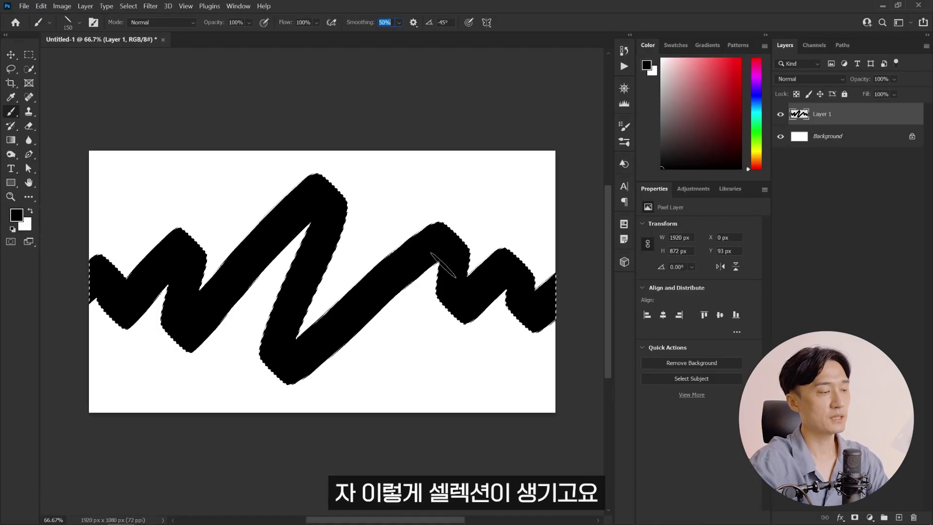
key(m)
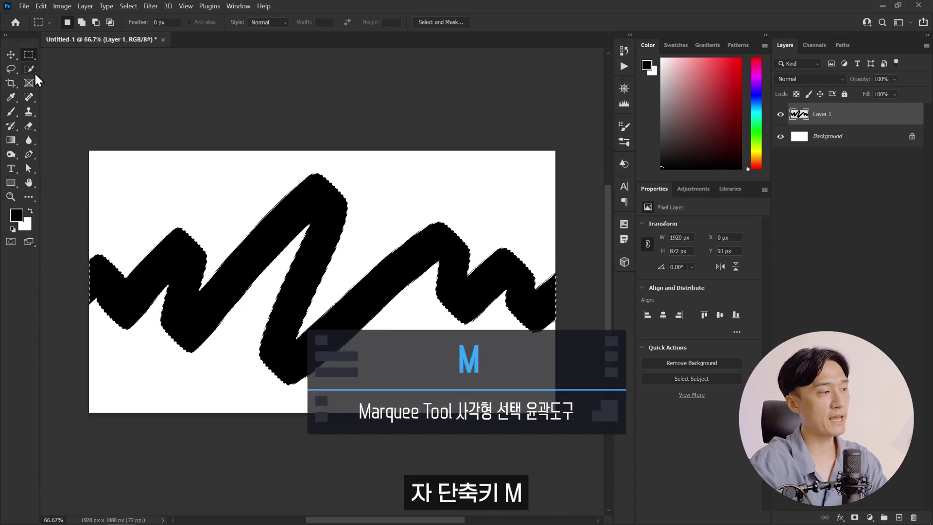
drag(302, 226, 322, 235)
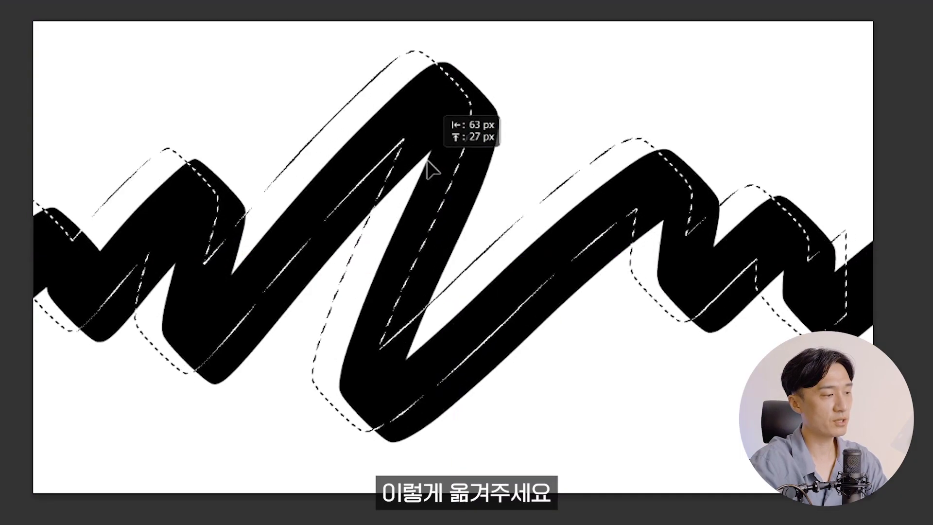
drag(427, 163, 408, 124)
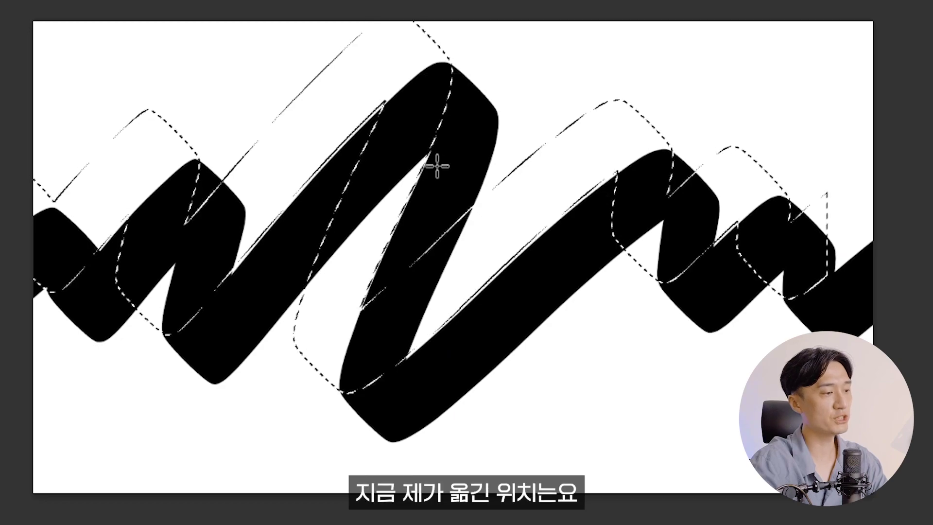
drag(370, 291, 380, 374)
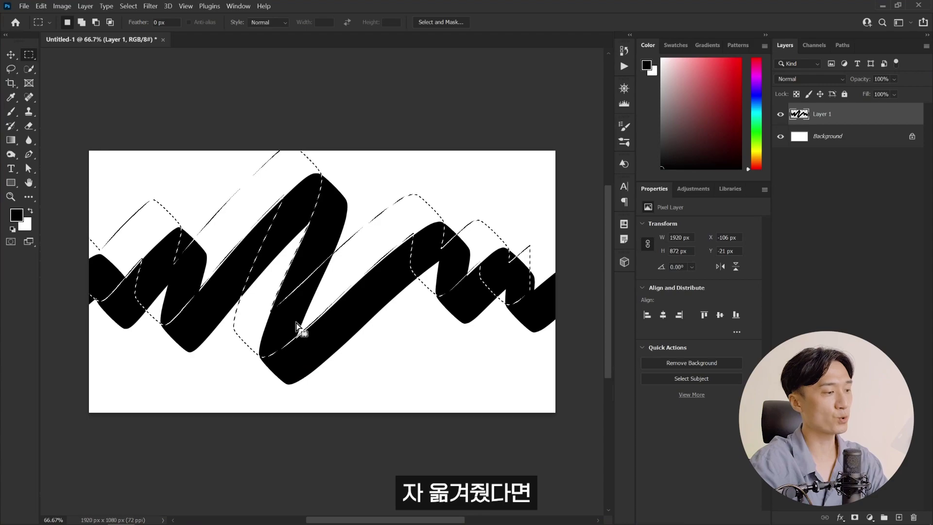
key(ctrl+j)
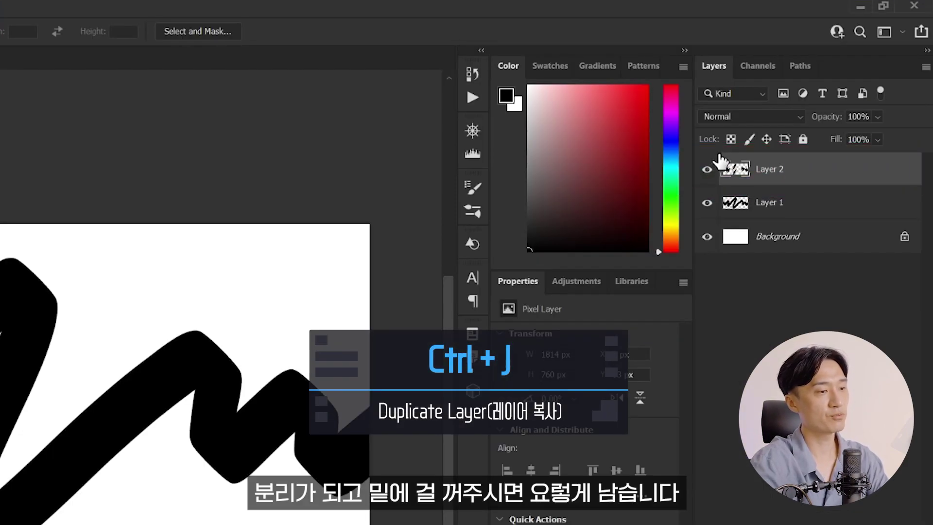
click(707, 203)
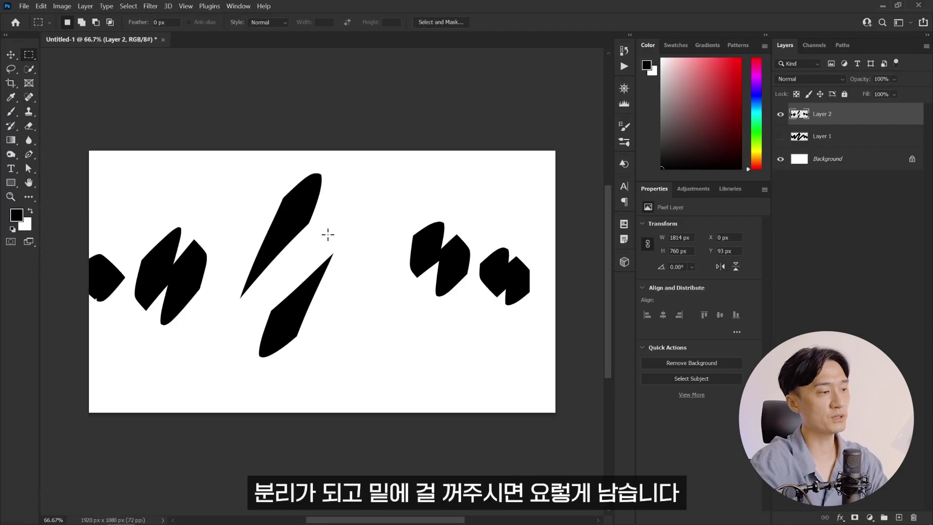
Unhide Layer 1 and give it a dark grey Color Overlay layer style
click(779, 138)
click(866, 140)
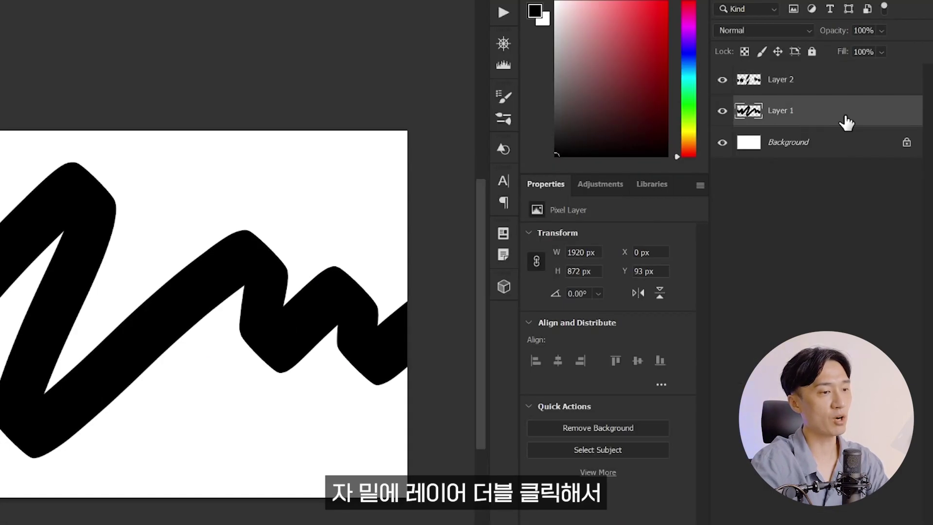
double_click(850, 111)
click(377, 376)
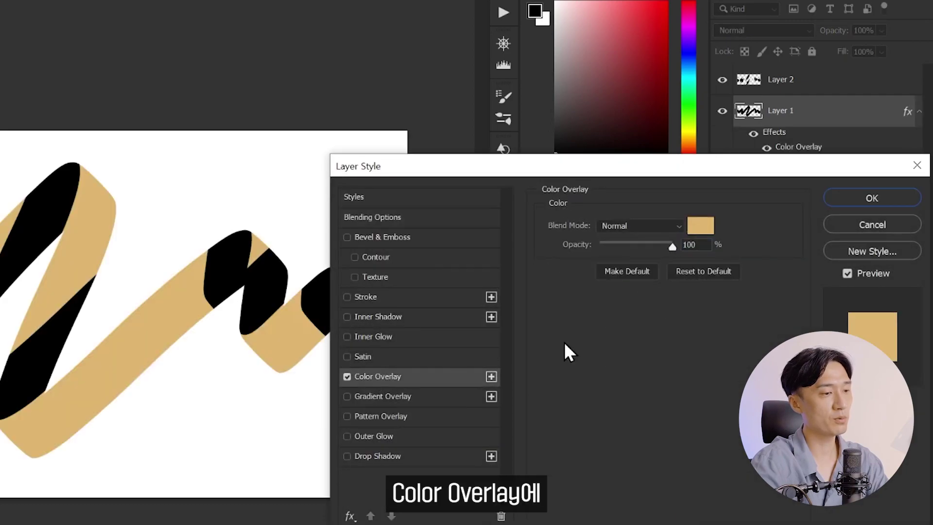
click(700, 238)
mouse_move(500, 343)
mouse_down()
mouse_move(430, 343)
mouse_move(446, 356)
mouse_up()
click(815, 193)
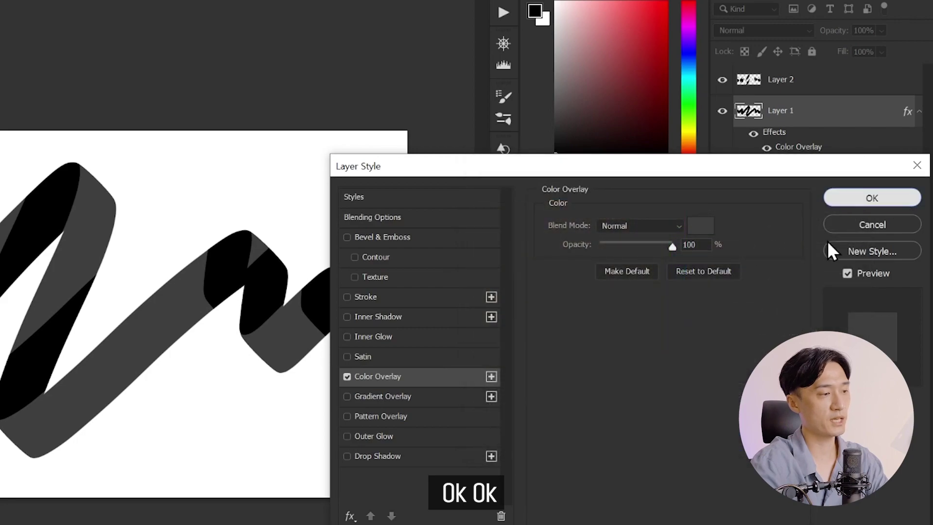
click(844, 197)
click(829, 117)
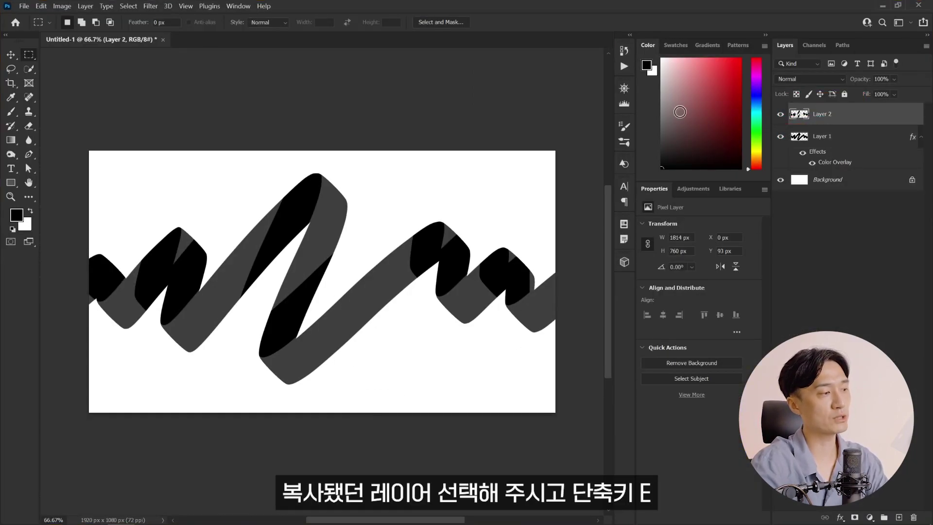
Switch to the Eraser with a Soft Round brush tip
key(e)
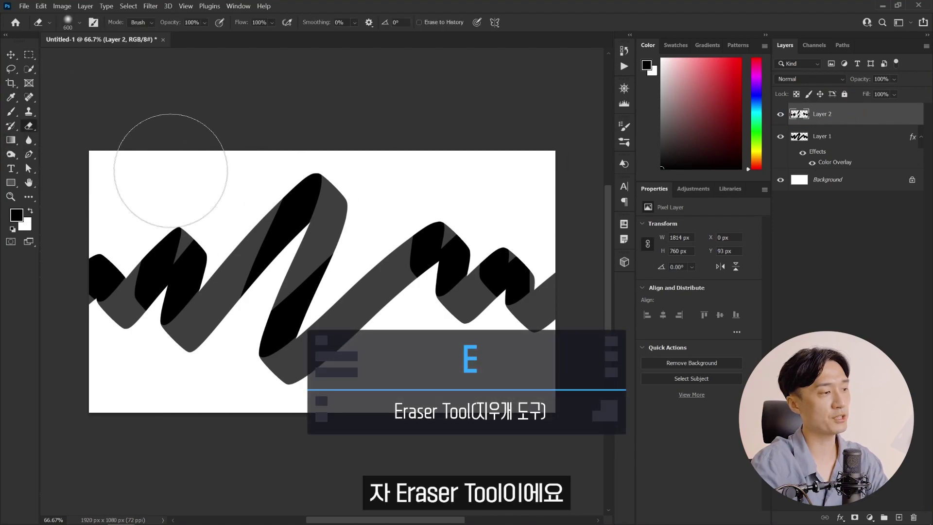
right_click(196, 179)
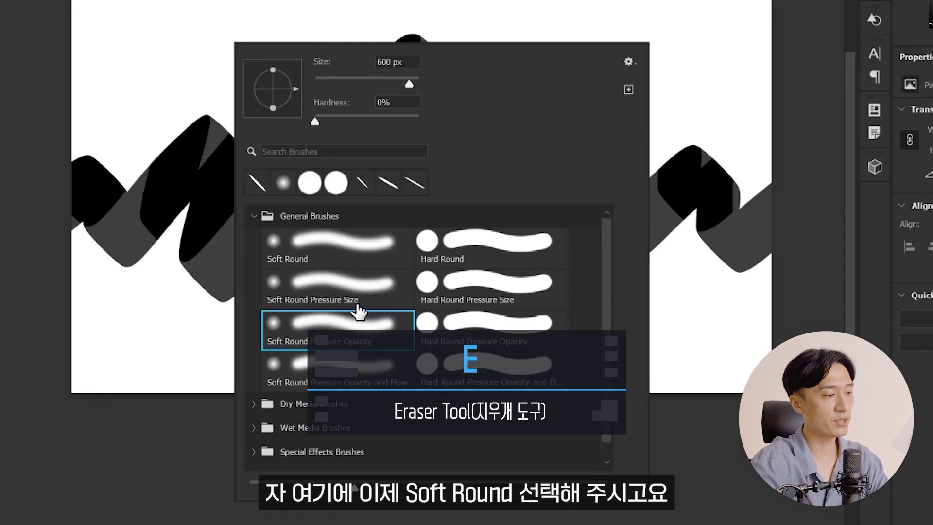
click(282, 323)
double_click(316, 260)
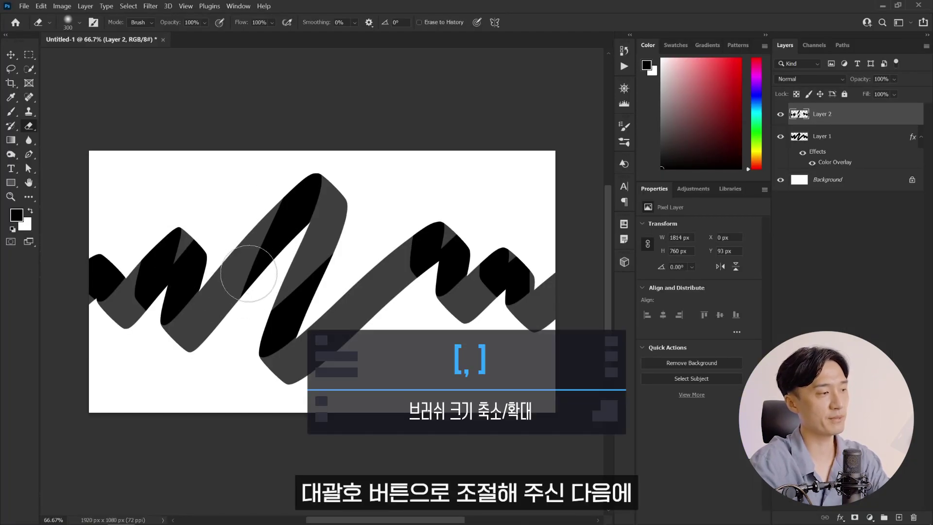
Zoom to about 118% and erase Layer 2's black shading along the ribbon bands
key(z)
mouse_move(228, 292)
mouse_down()
mouse_move(266, 281)
mouse_move(333, 291)
mouse_up()
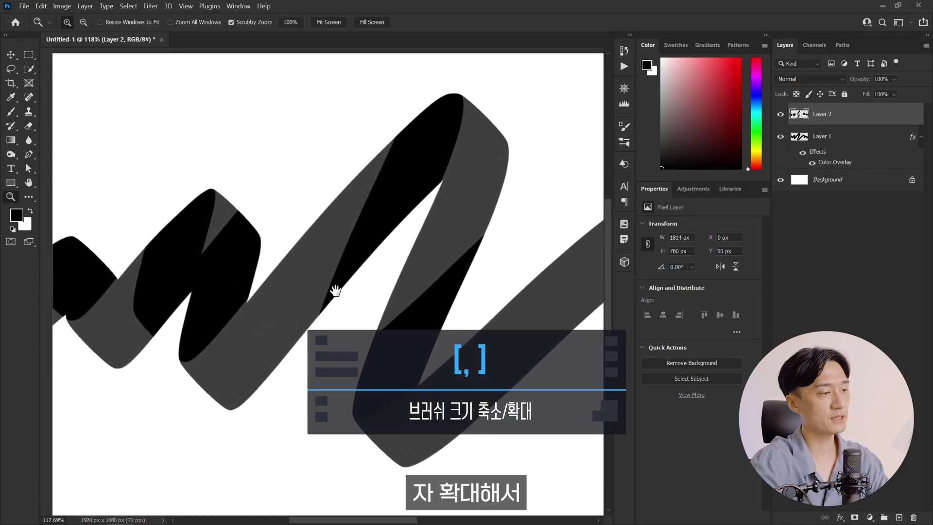
key(e)
drag(323, 333, 376, 120)
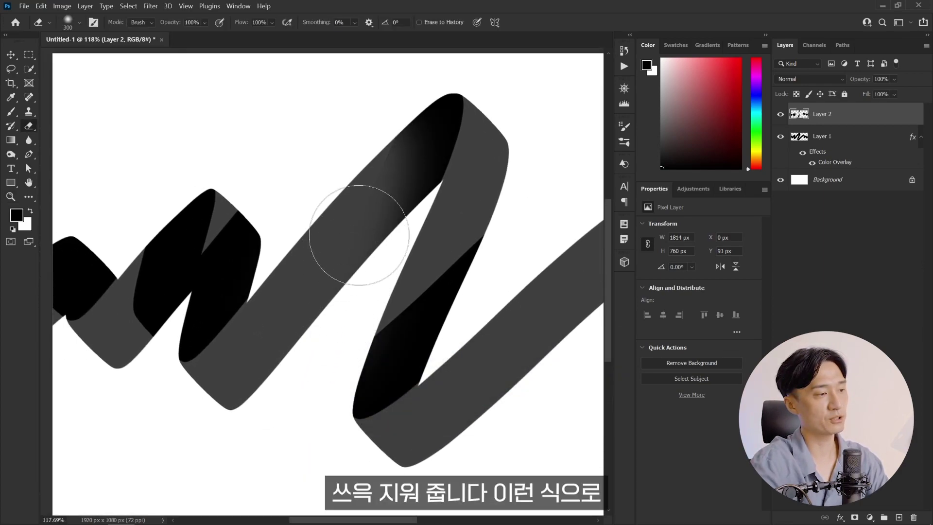
drag(374, 187, 432, 112)
drag(450, 230, 348, 236)
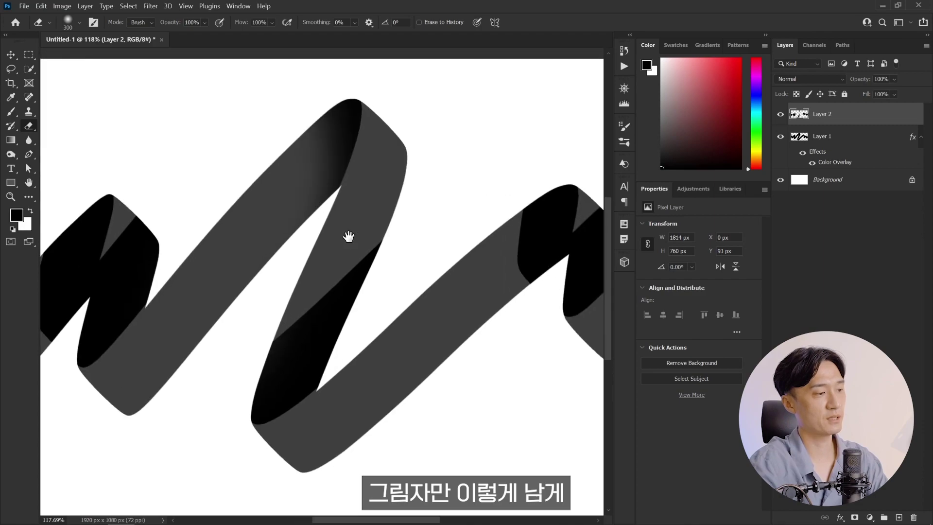
mouse_move(385, 198)
mouse_down()
mouse_move(302, 322)
mouse_move(209, 395)
mouse_move(332, 311)
mouse_move(174, 442)
mouse_up()
drag(383, 200, 218, 218)
drag(316, 216, 338, 264)
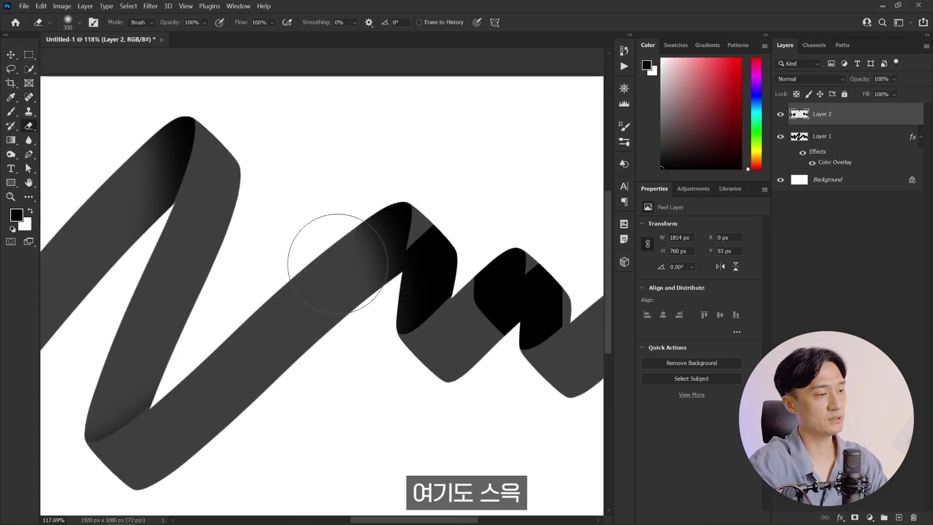
mouse_move(423, 243)
mouse_down()
mouse_move(291, 209)
mouse_move(312, 240)
mouse_up()
key(z)
key(e)
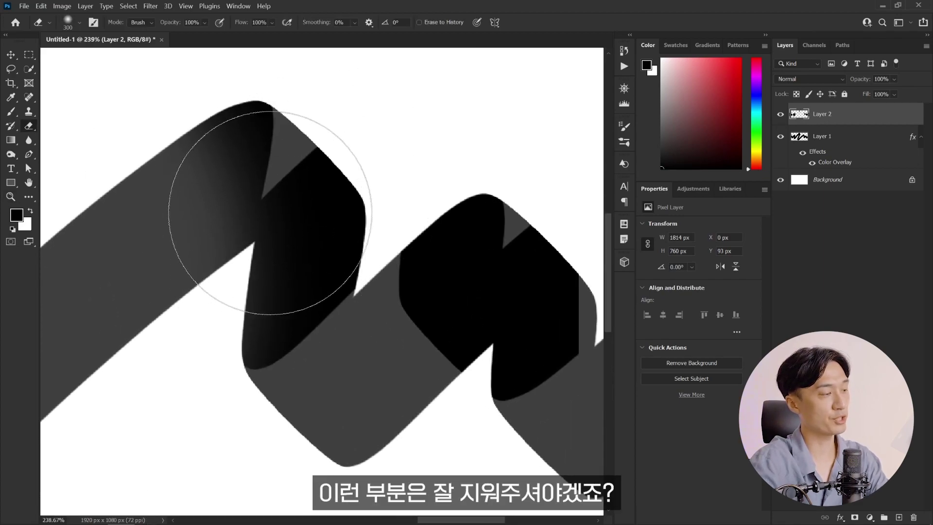
key(l)
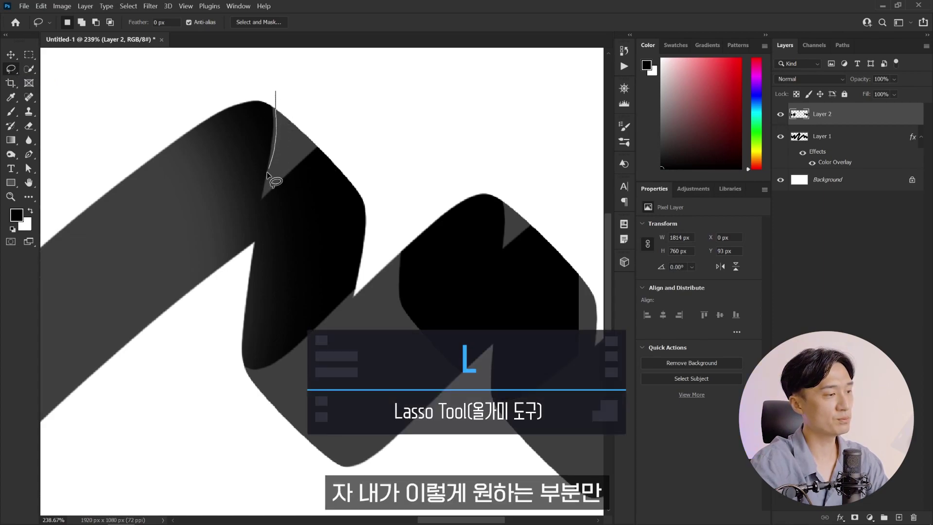
Lasso the shading beside one fold and erase it, then soften the next black shape
drag(263, 195, 258, 221)
drag(232, 296, 342, 420)
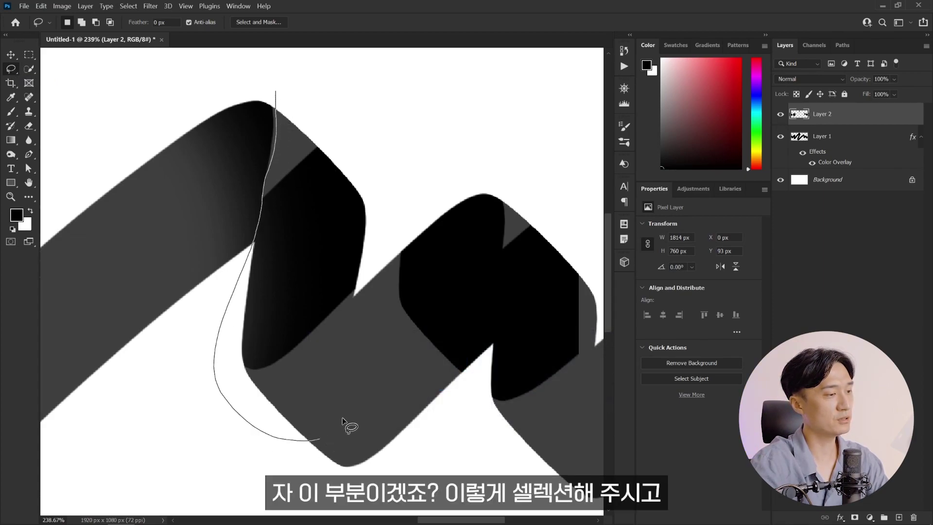
drag(404, 210, 277, 91)
key(e)
mouse_move(313, 116)
mouse_down()
mouse_move(271, 167)
mouse_move(263, 209)
mouse_up()
mouse_move(187, 291)
mouse_down()
mouse_move(270, 250)
mouse_move(296, 202)
mouse_up()
scroll(209, 292, right, 5)
drag(187, 156, 233, 250)
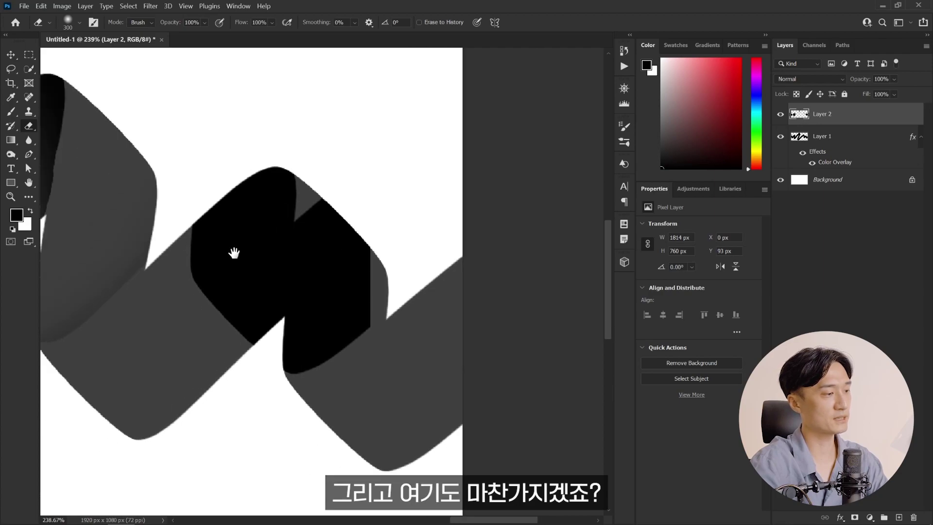
key(bracketleft)
key(bracketleft)
key(bracketleft)
mouse_move(198, 281)
mouse_down()
mouse_move(219, 291)
mouse_move(208, 246)
mouse_move(217, 281)
mouse_move(233, 225)
mouse_move(218, 281)
mouse_up()
Lasso the remaining black shape along its fold edge, erase inside it, and deselect
key(l)
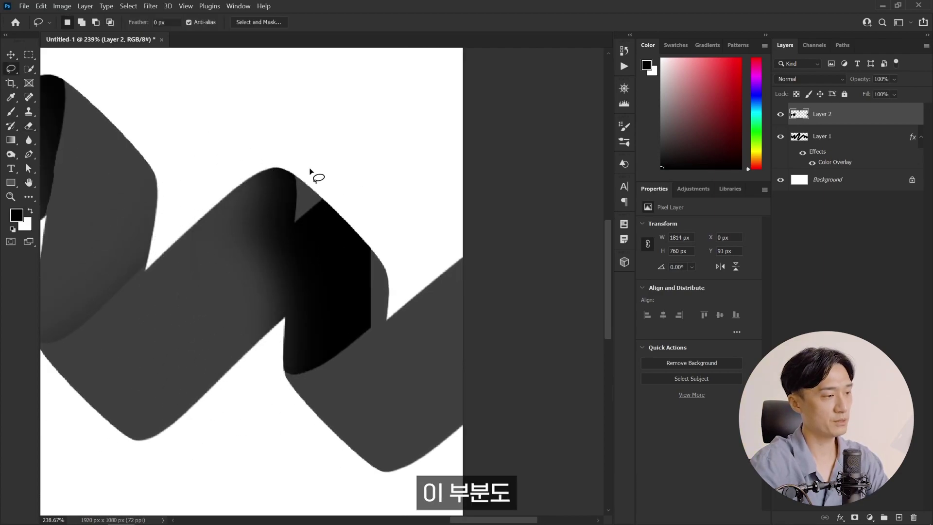
drag(297, 218, 290, 266)
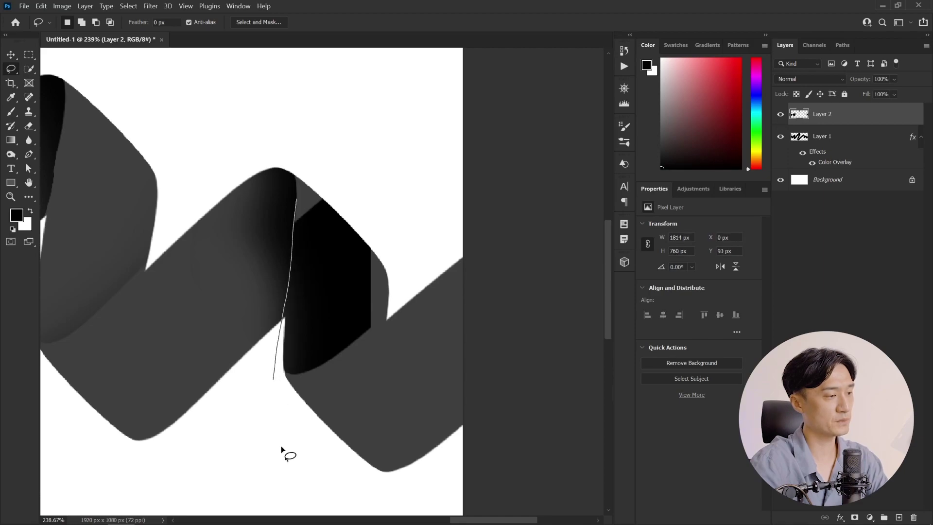
drag(282, 451, 316, 156)
key(e)
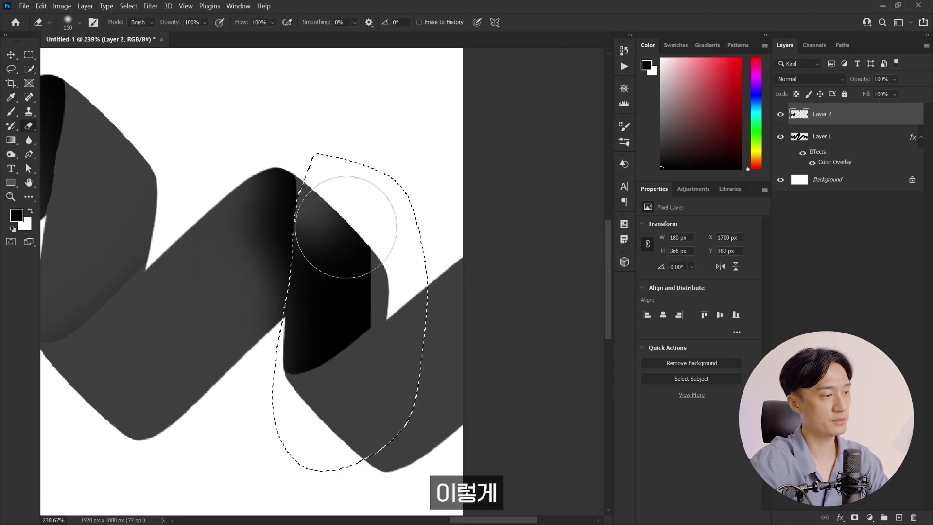
mouse_move(346, 227)
mouse_down()
mouse_move(333, 261)
mouse_move(266, 344)
mouse_move(447, 235)
mouse_up()
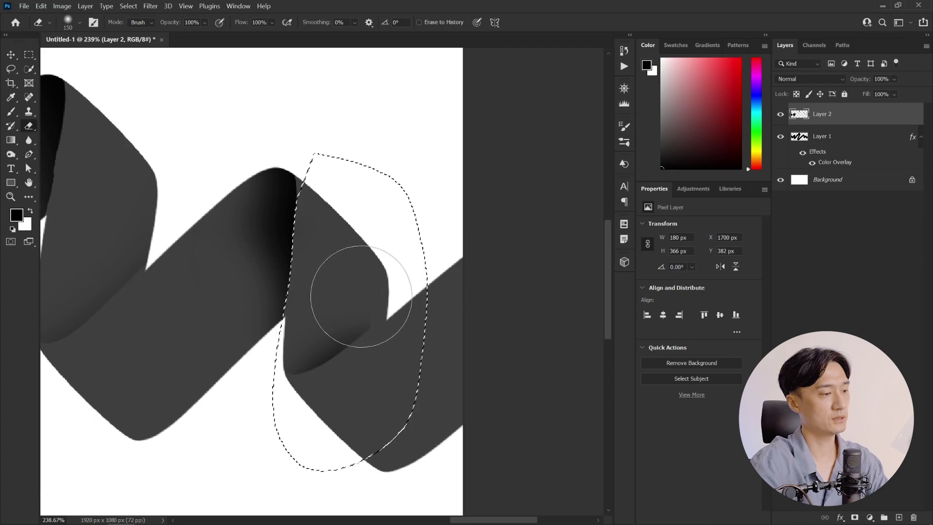
key(ctrl+d)
Zoom out to about 78.7% to view the whole shaded ribbon
key(z)
mouse_move(361, 296)
mouse_down()
mouse_move(252, 287)
mouse_move(345, 293)
mouse_move(218, 396)
mouse_move(302, 218)
mouse_move(271, 333)
mouse_up()
key(e)
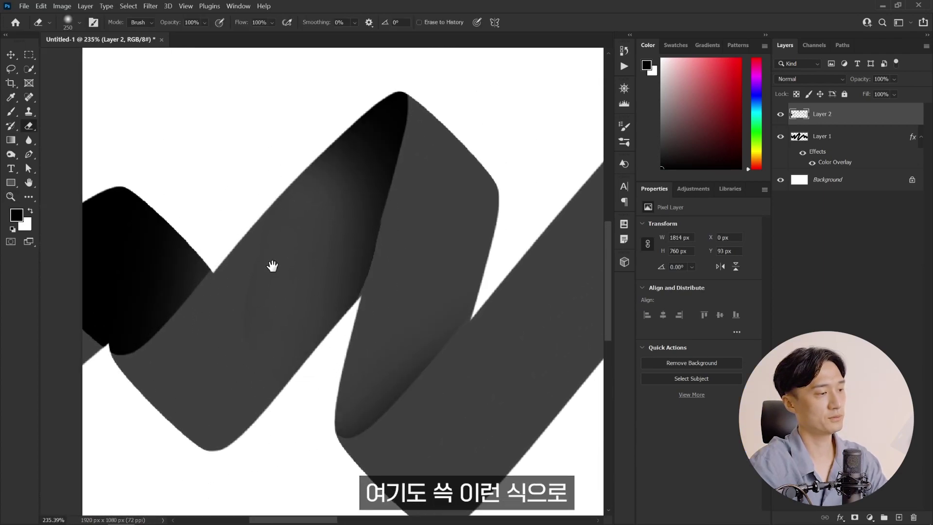
key(z)
scroll(292, 272, down, 5)
scroll(318, 276, up, 2)
scroll(311, 271, up, 1)
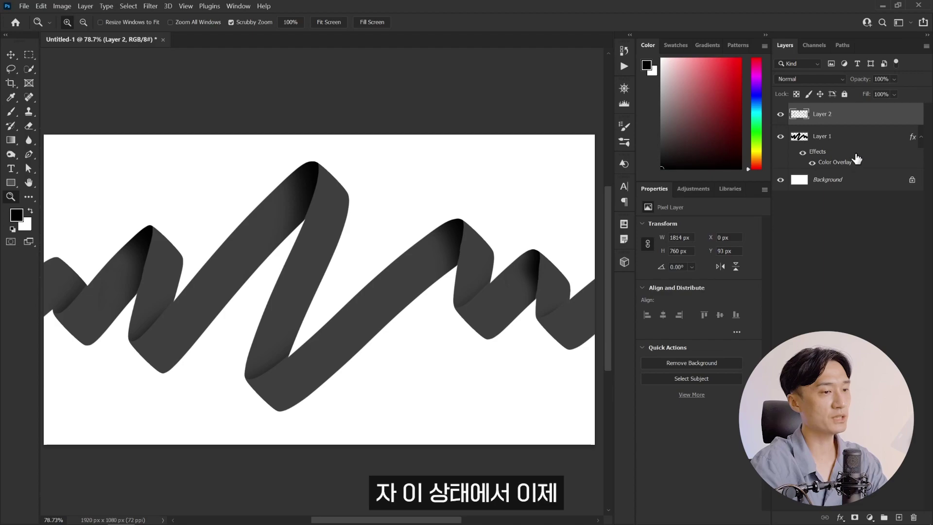
Add a Bevel & Emboss to Layer 1, reset it to defaults, and set Size 250 px
click(845, 138)
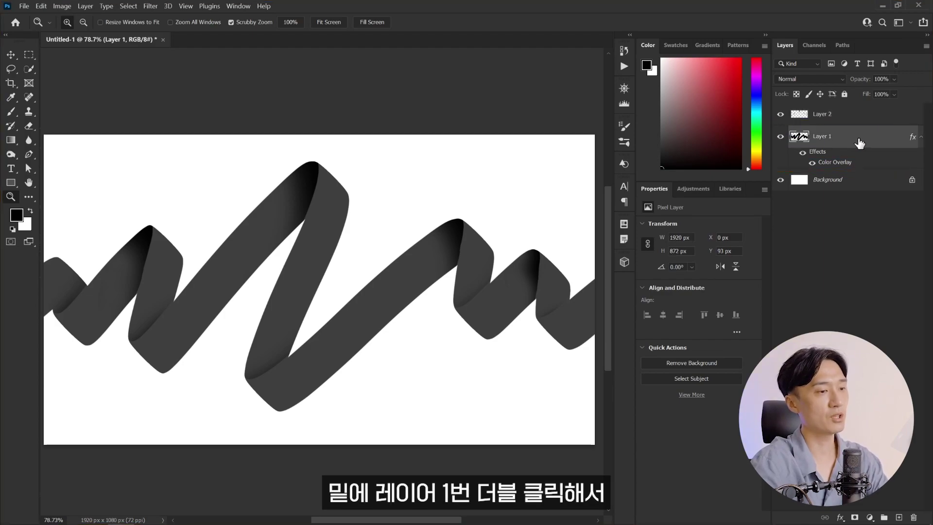
double_click(862, 146)
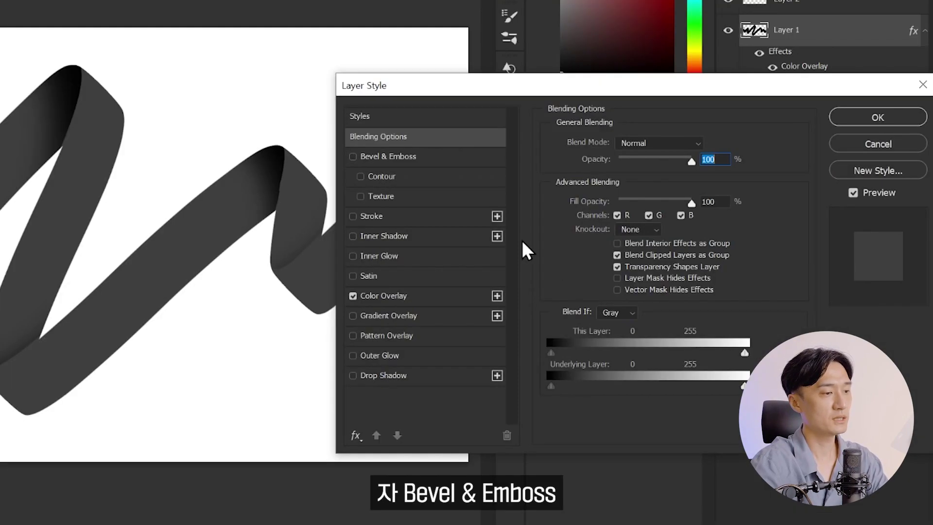
click(353, 156)
click(429, 156)
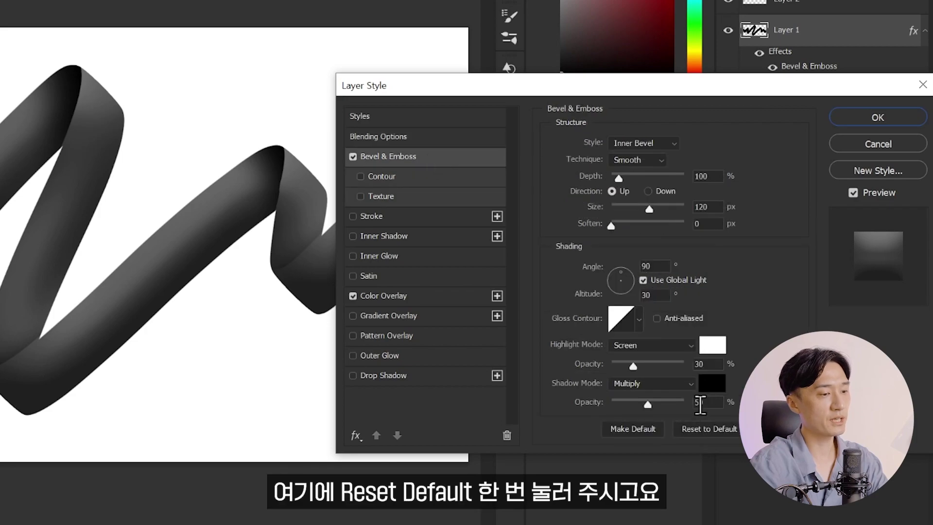
click(706, 428)
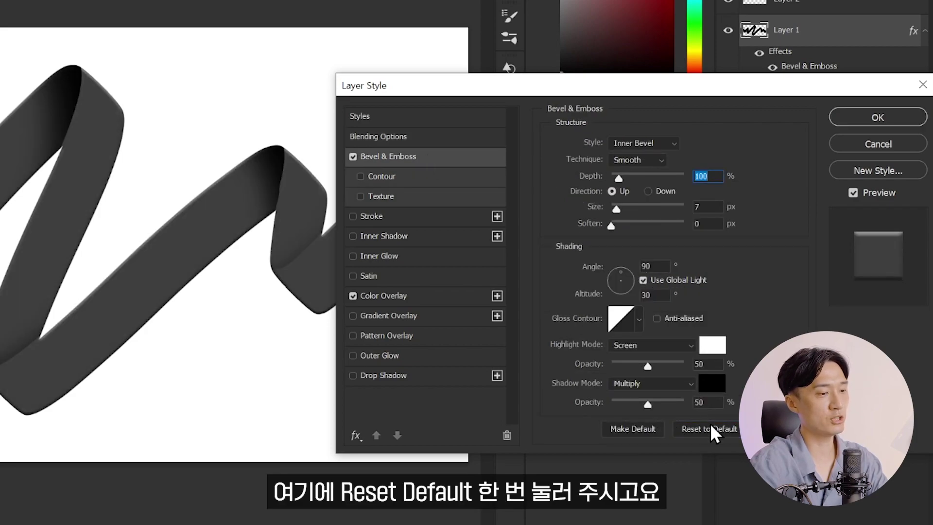
drag(617, 208, 684, 208)
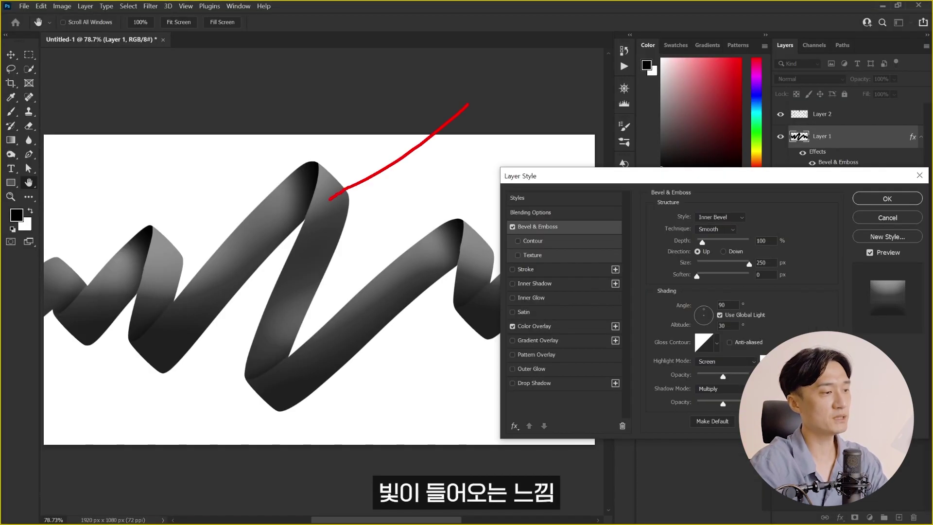
Set the bevel light to 24° angle and 42° altitude, lower highlight opacity, and apply
drag(234, 187, 168, 245)
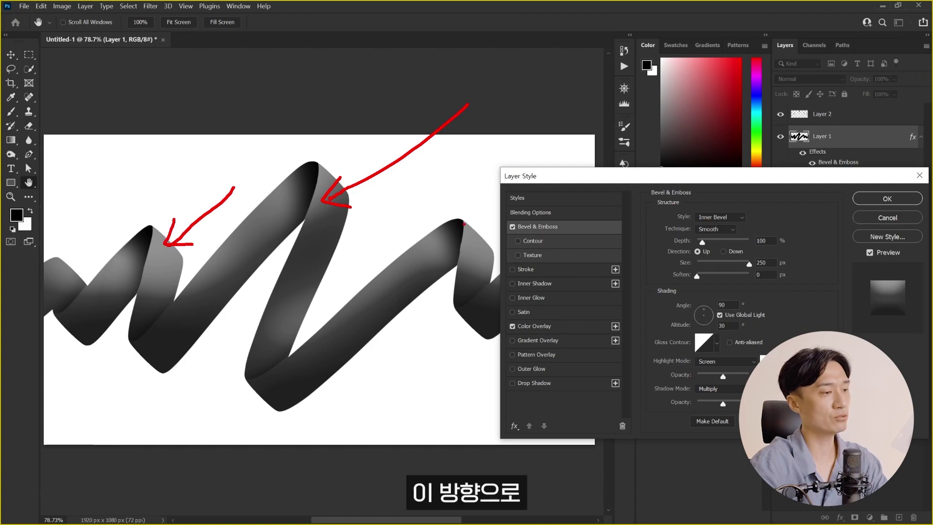
key(Escape)
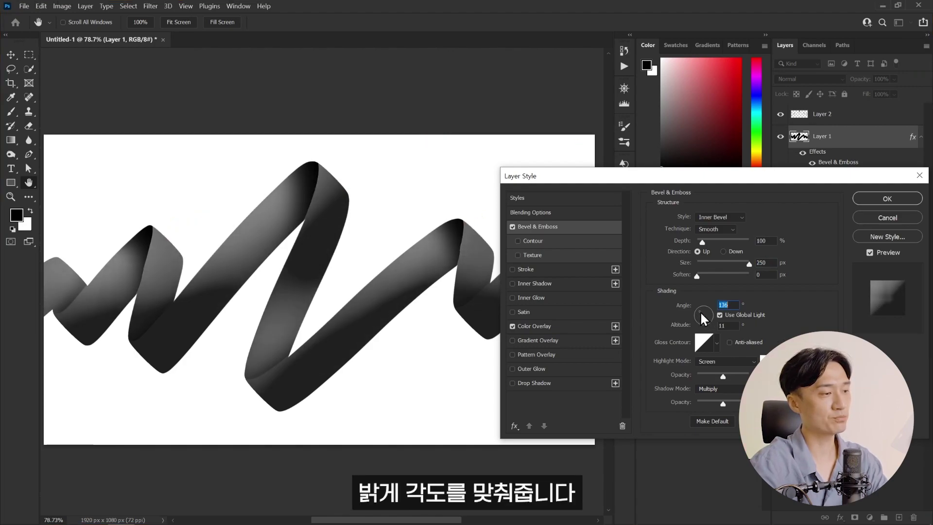
drag(700, 312, 724, 321)
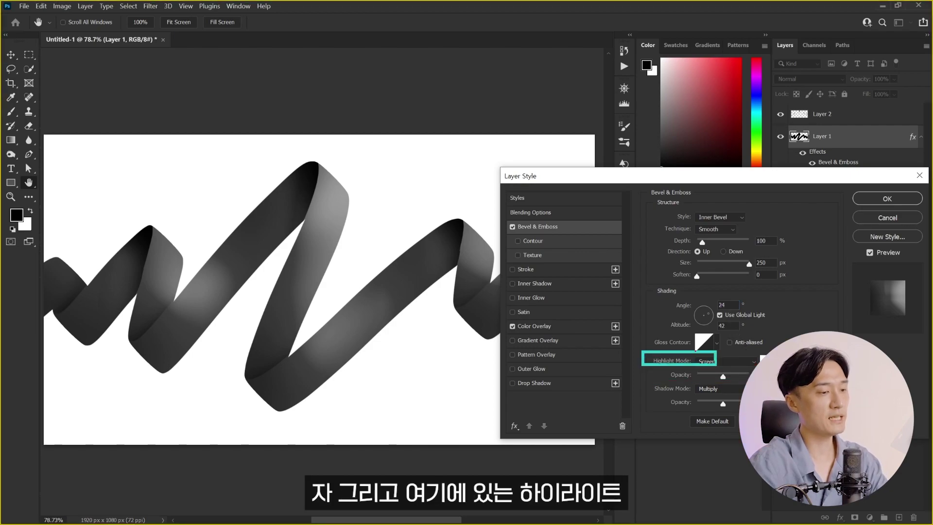
drag(723, 376, 712, 376)
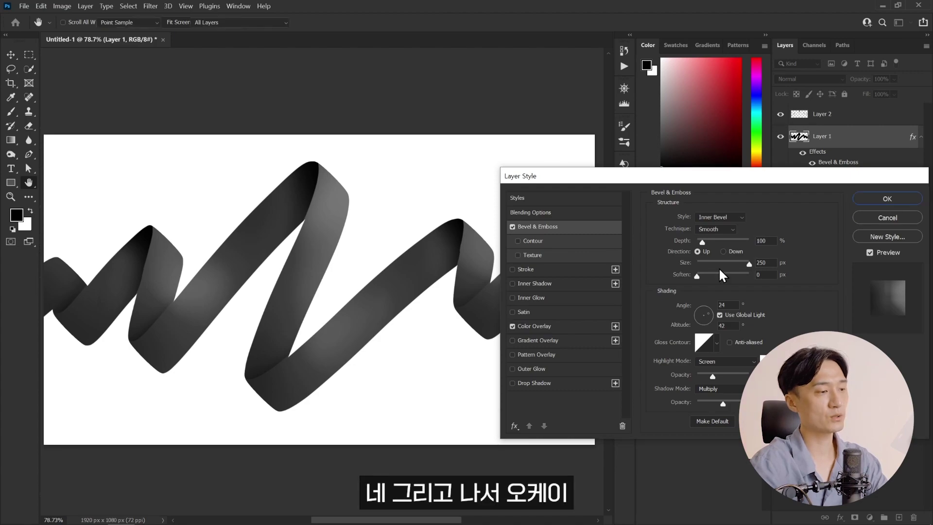
click(886, 199)
click(829, 115)
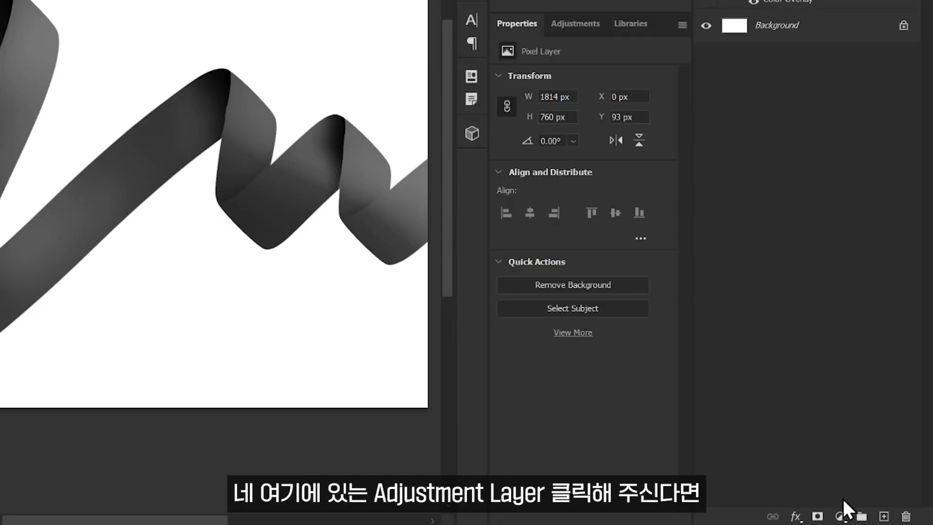
Add a Gradient Map adjustment layer with its dark stop set to deep purple (H 261)
click(869, 517)
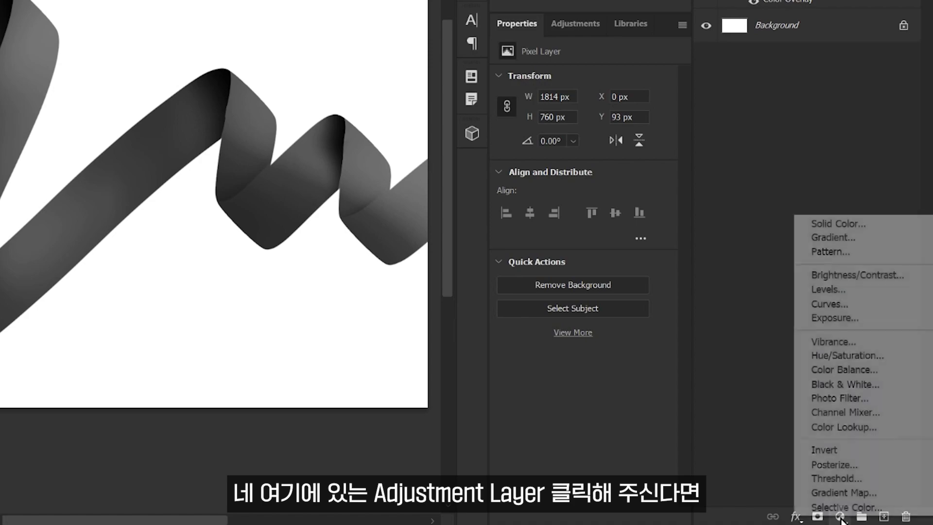
click(845, 491)
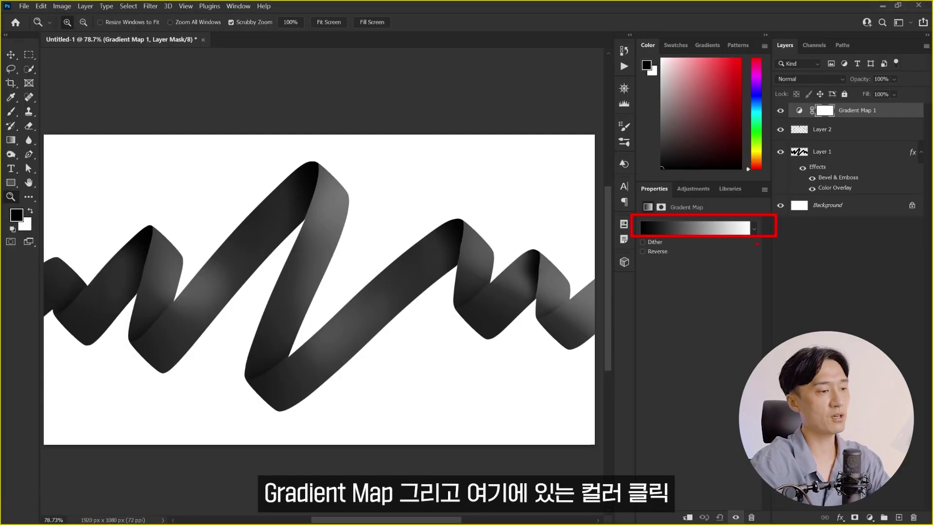
click(660, 229)
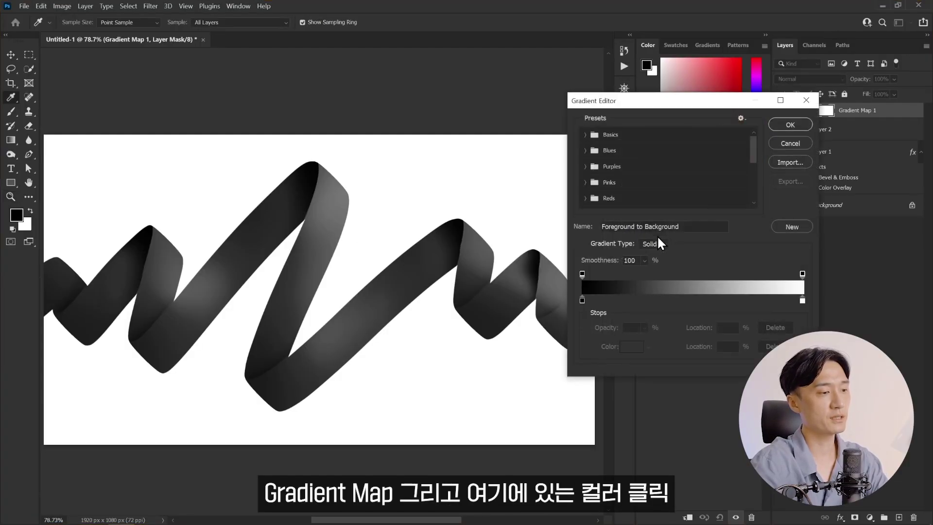
double_click(582, 300)
click(698, 271)
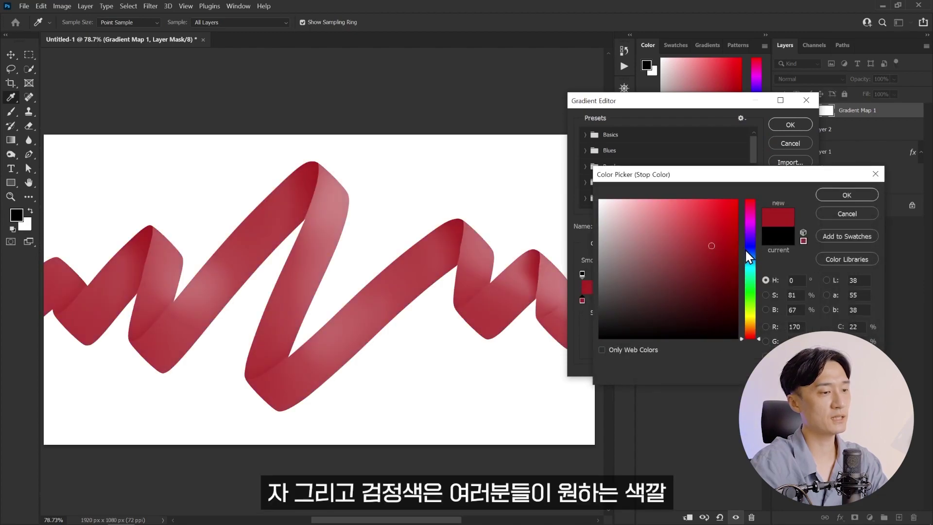
drag(747, 256, 751, 237)
click(732, 253)
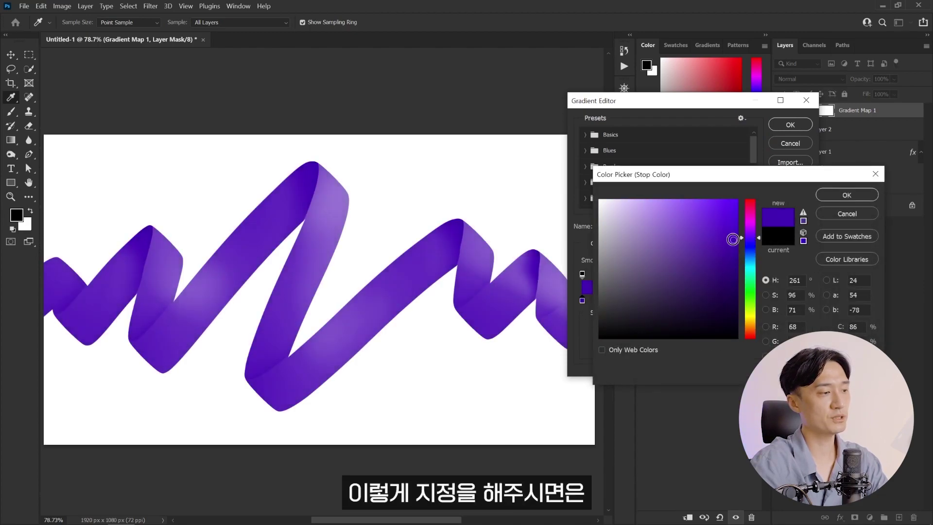
click(827, 195)
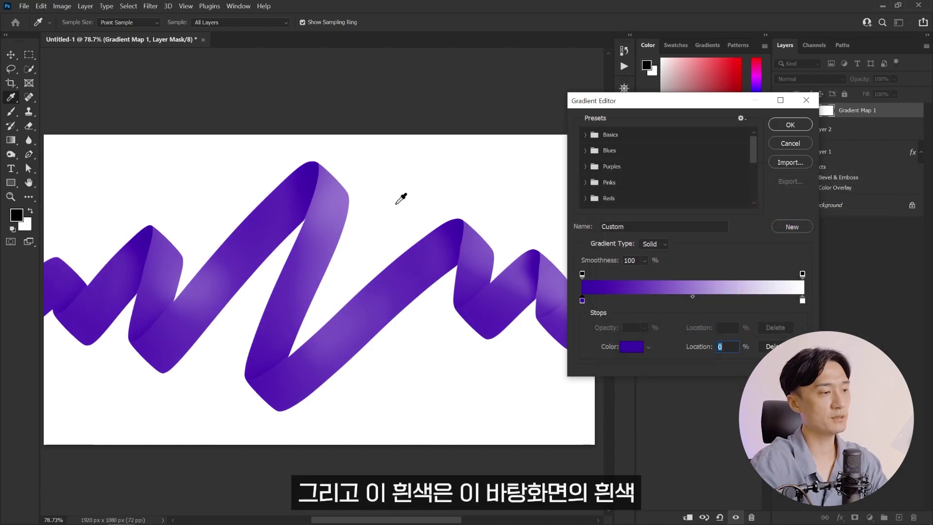
Set the gradient's light stop to light grey and apply the gradient map
double_click(800, 301)
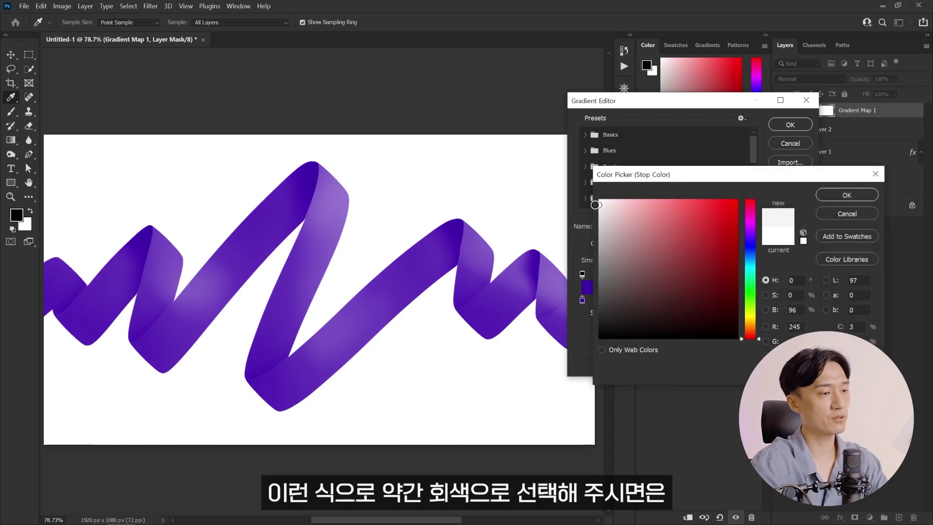
click(599, 208)
click(825, 195)
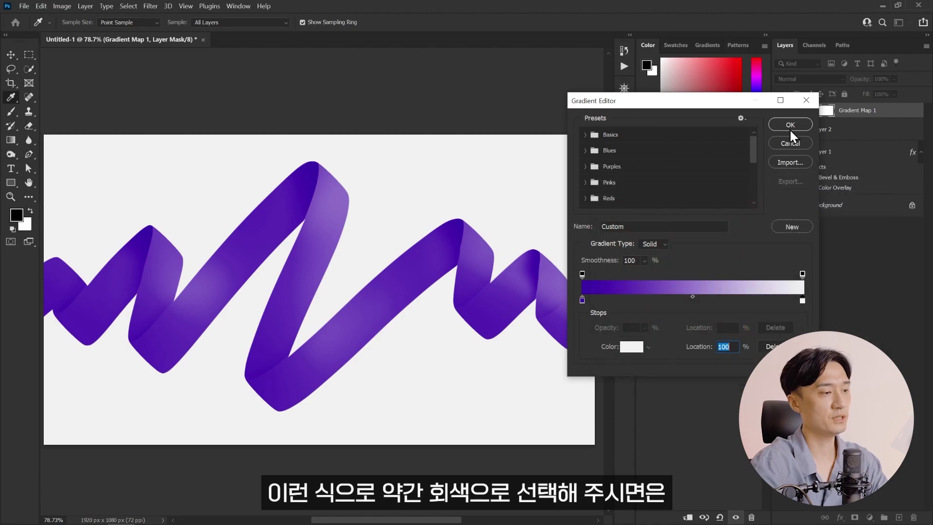
click(789, 125)
key(z)
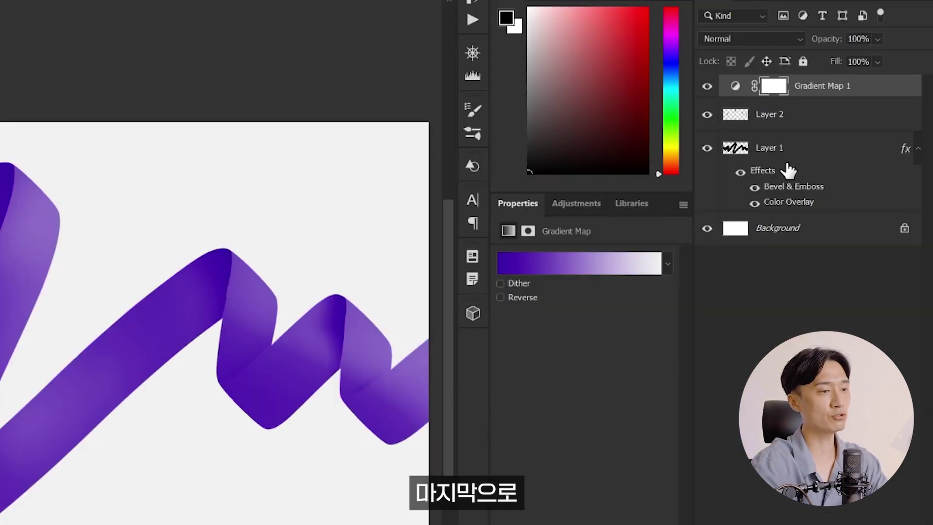
Duplicate Layer 1 beneath itself and clear the copy's layer style
click(786, 156)
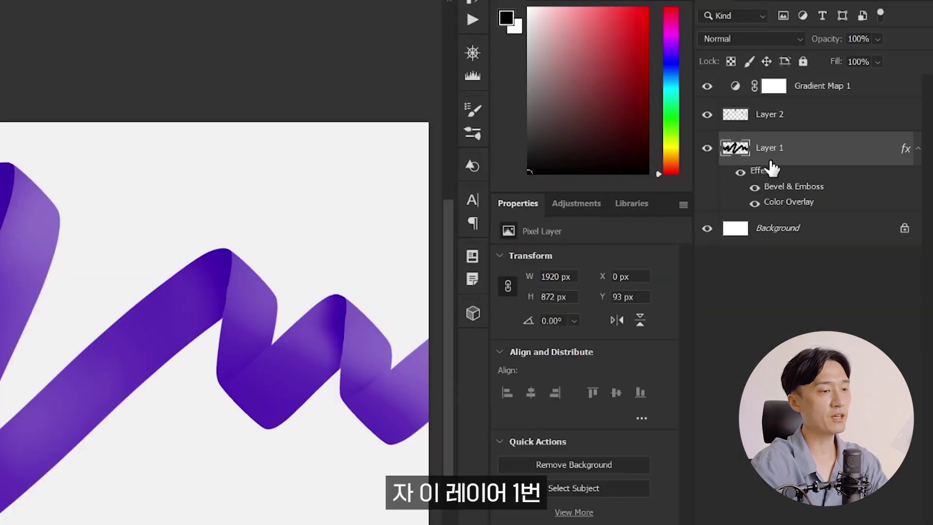
drag(808, 156, 769, 233)
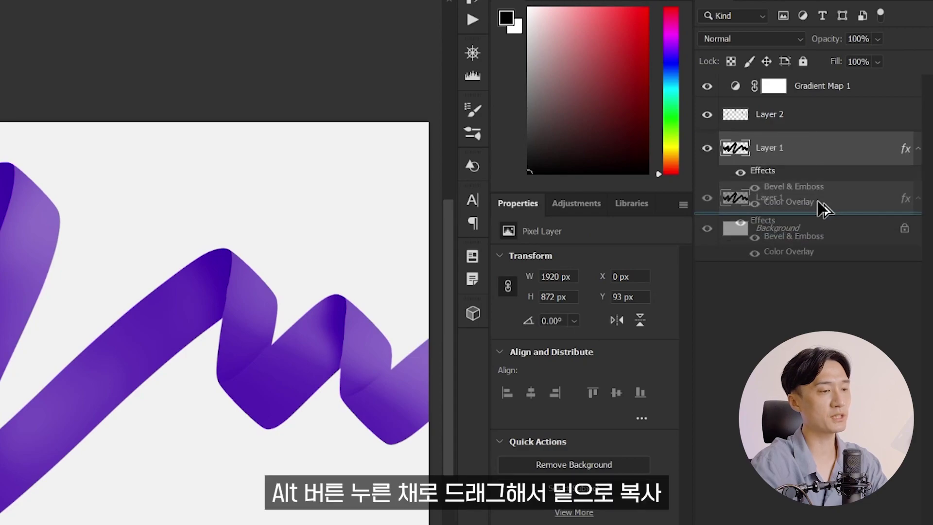
right_click(791, 256)
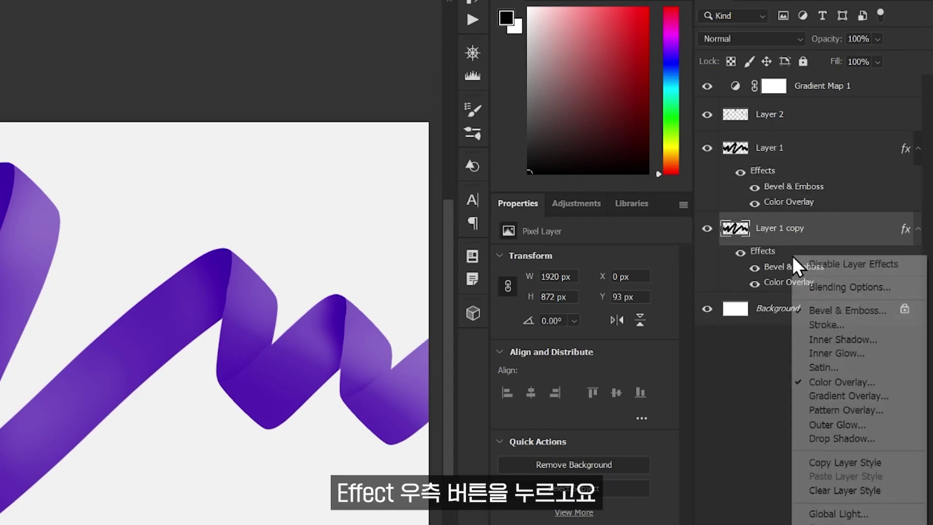
click(829, 491)
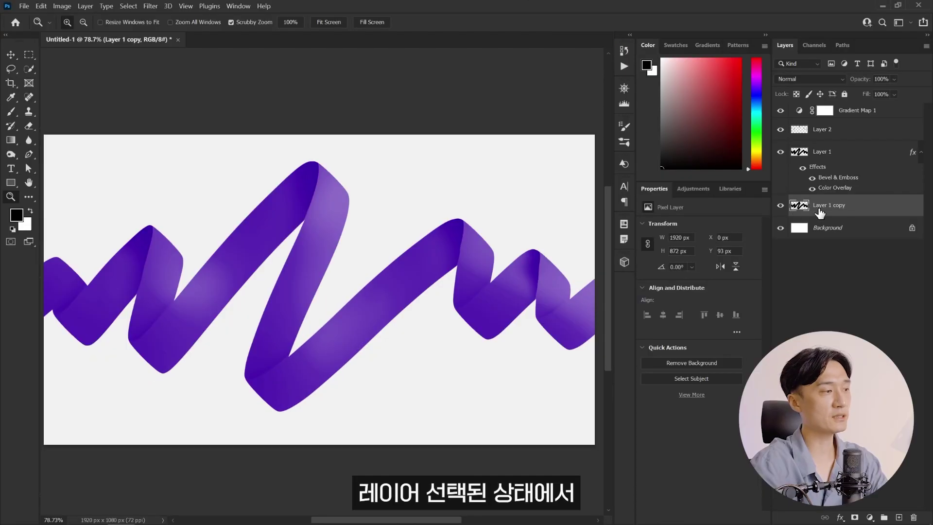
Warp Layer 1 copy into a flattened, shifted shadow shape and commit it
click(41, 6)
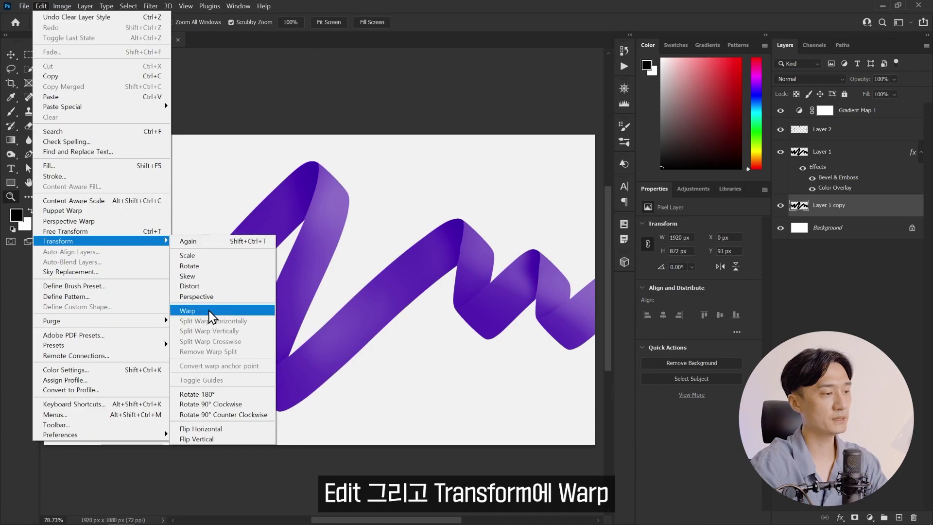
mouse_move(58, 241)
click(206, 311)
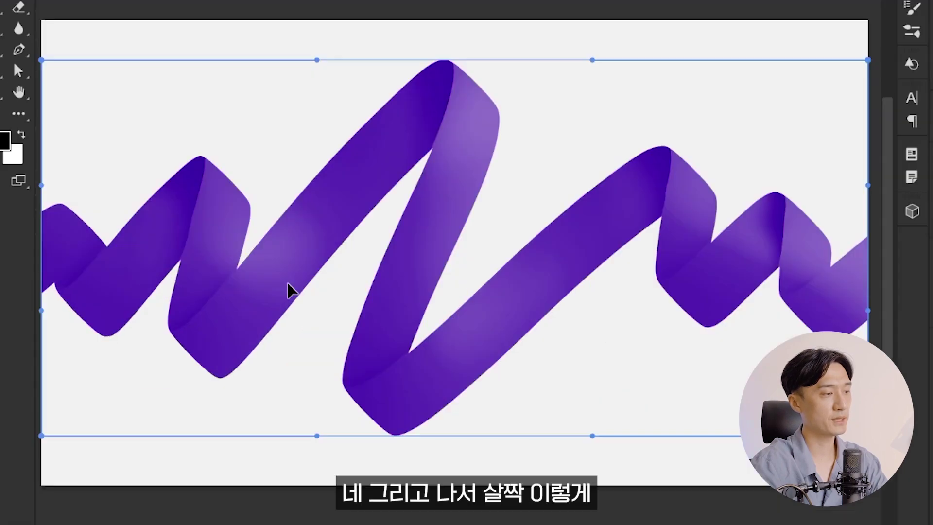
drag(314, 161, 335, 187)
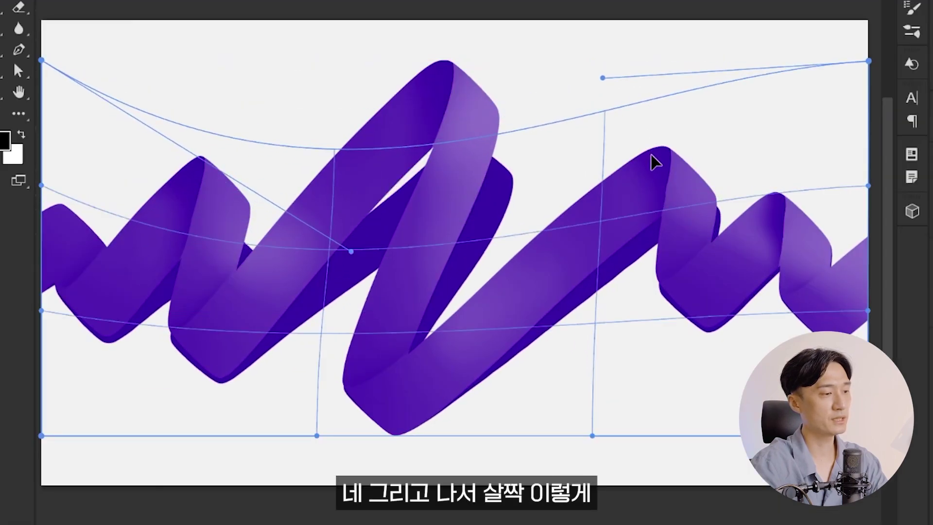
drag(652, 158, 658, 178)
mouse_move(855, 181)
mouse_down()
mouse_move(733, 204)
mouse_move(704, 233)
mouse_up()
drag(554, 273, 554, 381)
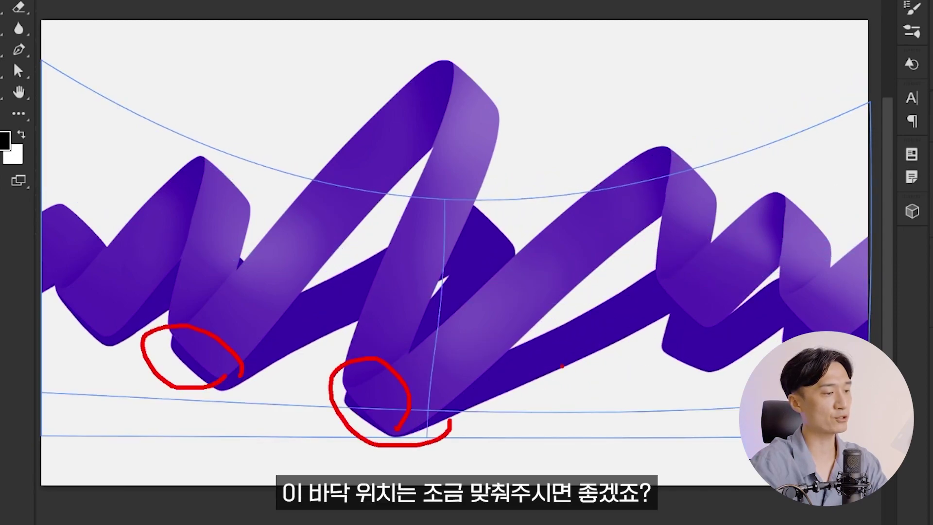
mouse_move(693, 364)
mouse_down()
mouse_move(690, 327)
mouse_move(697, 340)
mouse_up()
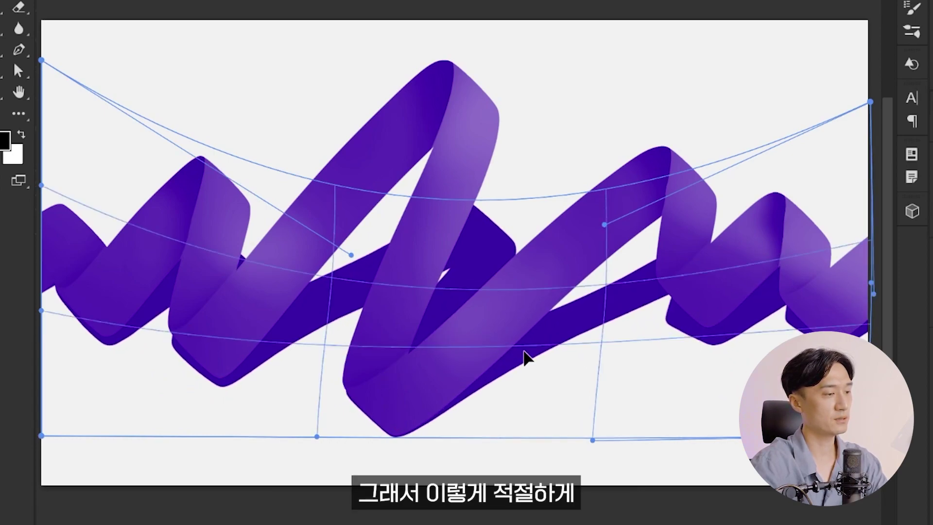
mouse_move(604, 224)
mouse_down()
mouse_move(600, 208)
mouse_move(626, 226)
mouse_up()
drag(202, 371, 202, 363)
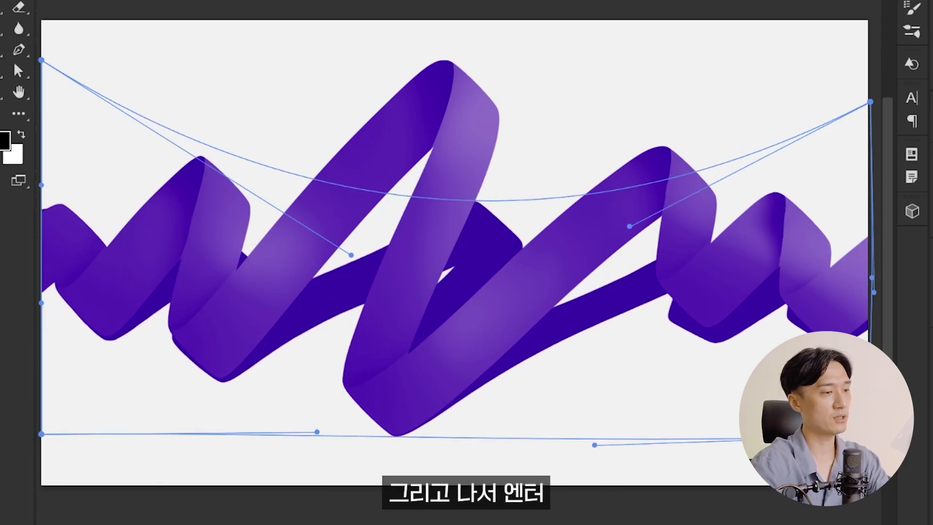
key(Return)
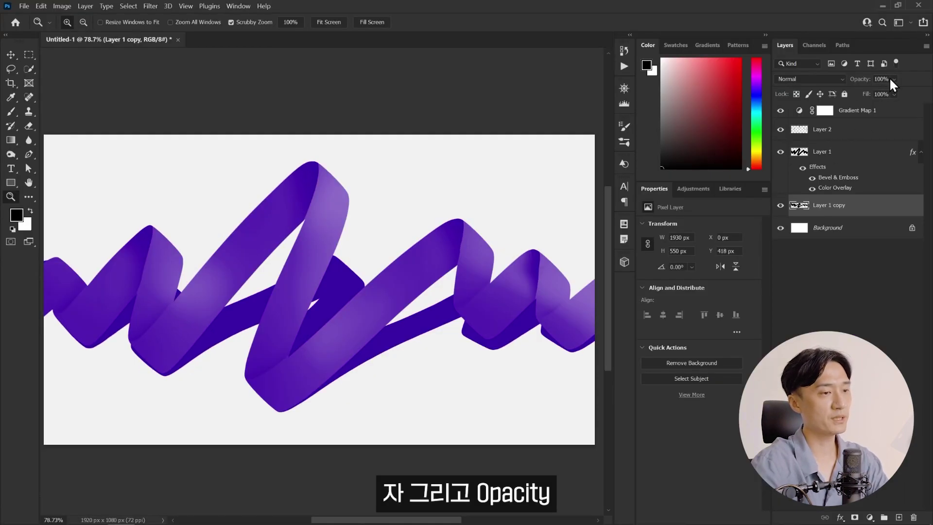
Set Layer 1 copy to 15% opacity and ready a 600 px eraser
text(15)
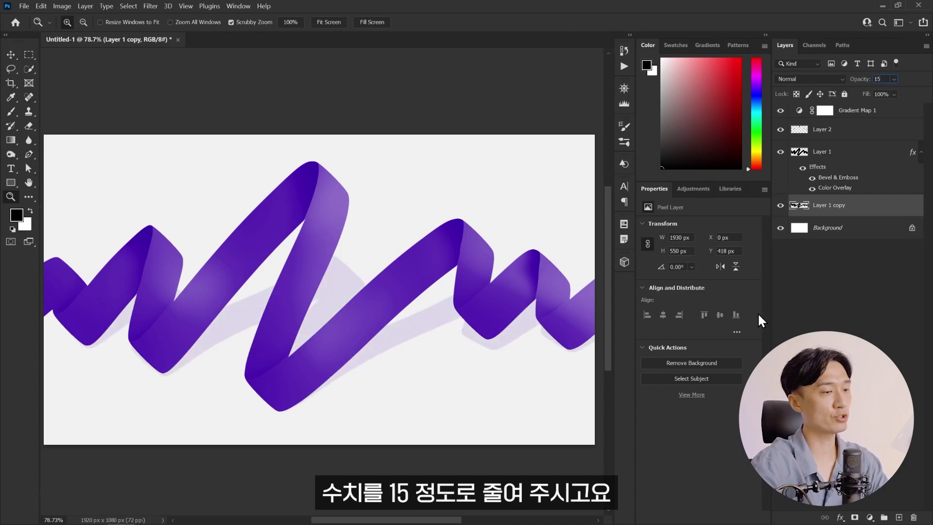
key(Return)
key(e)
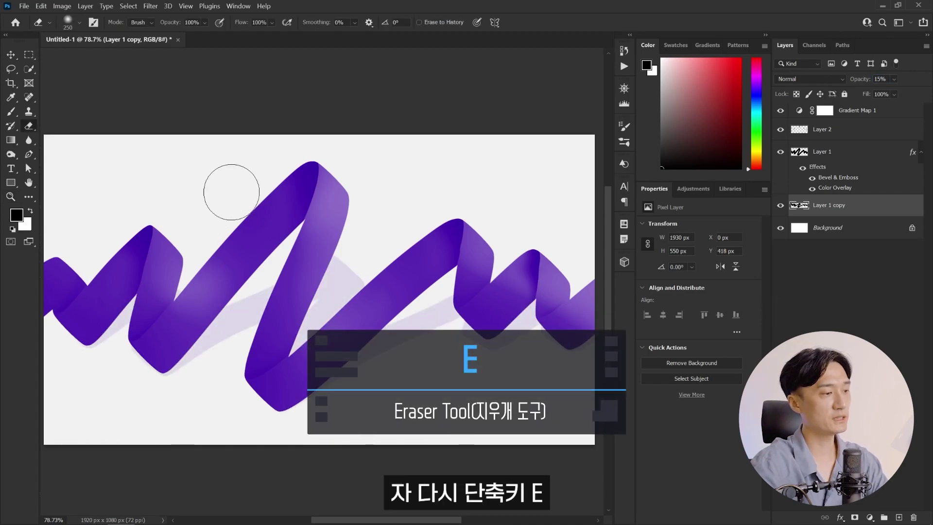
key(bracketright)
key(bracketright)
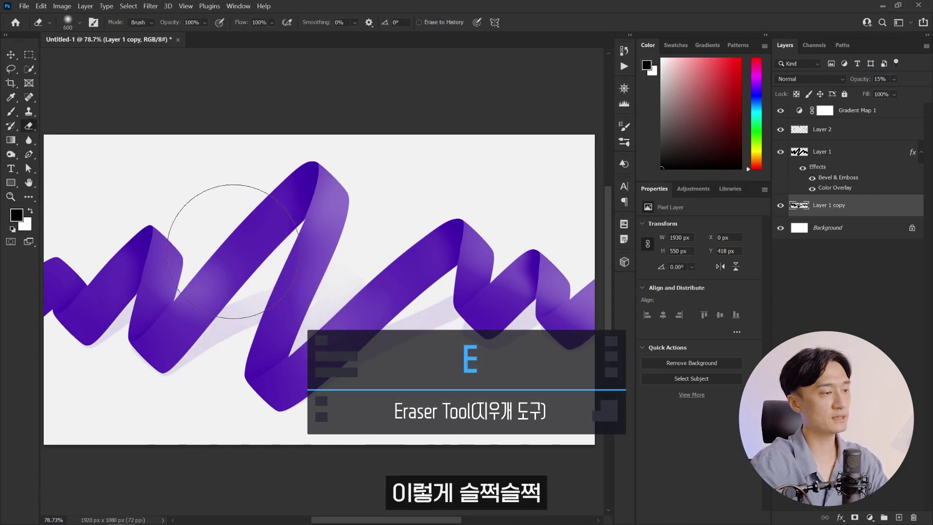